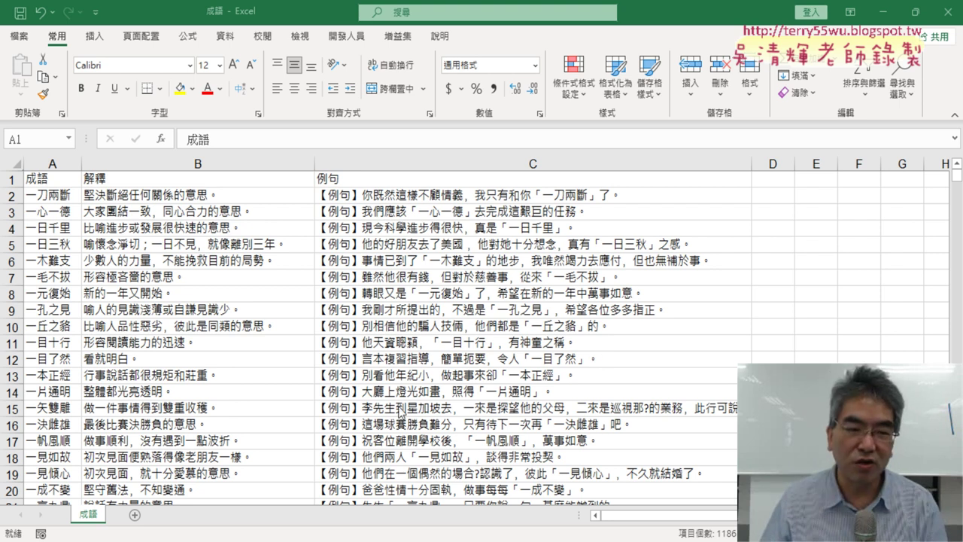
- Check how far the 成語 list extends by jumping to its last idiom and back to the top
click(45, 163)
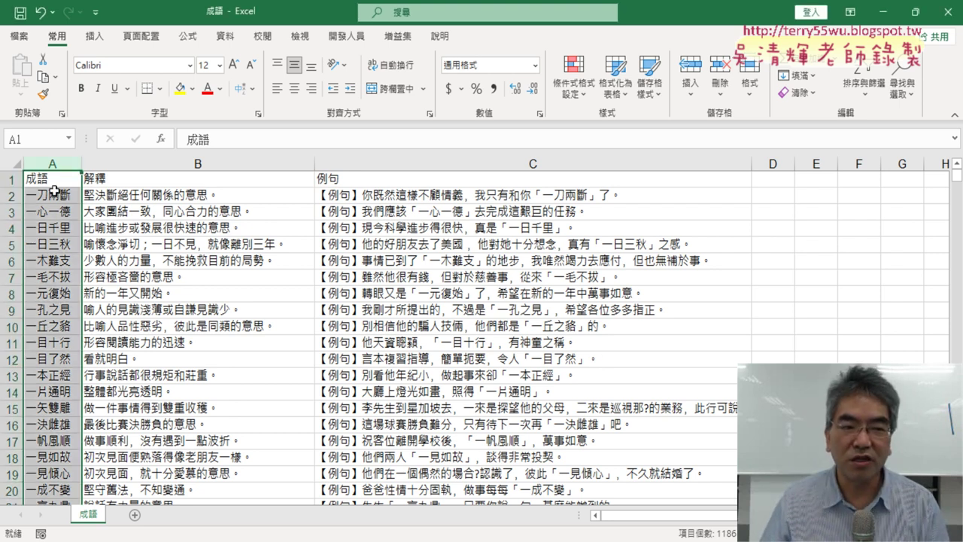
click(55, 183)
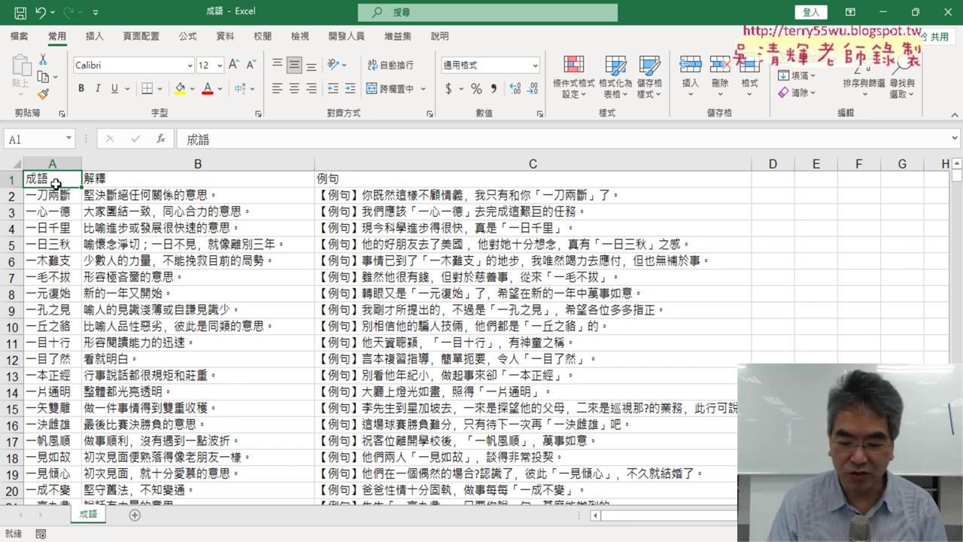
key(ctrl+Down)
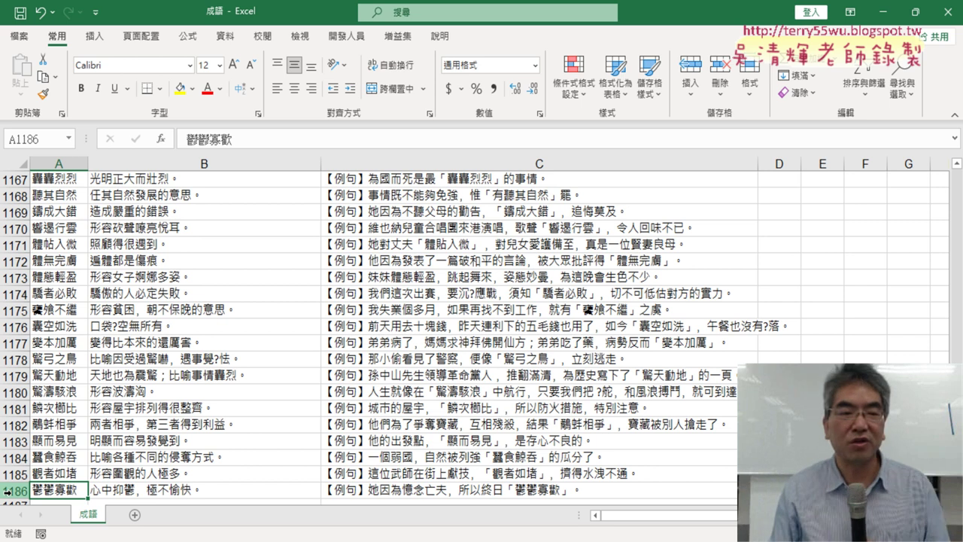
key(ctrl+Home)
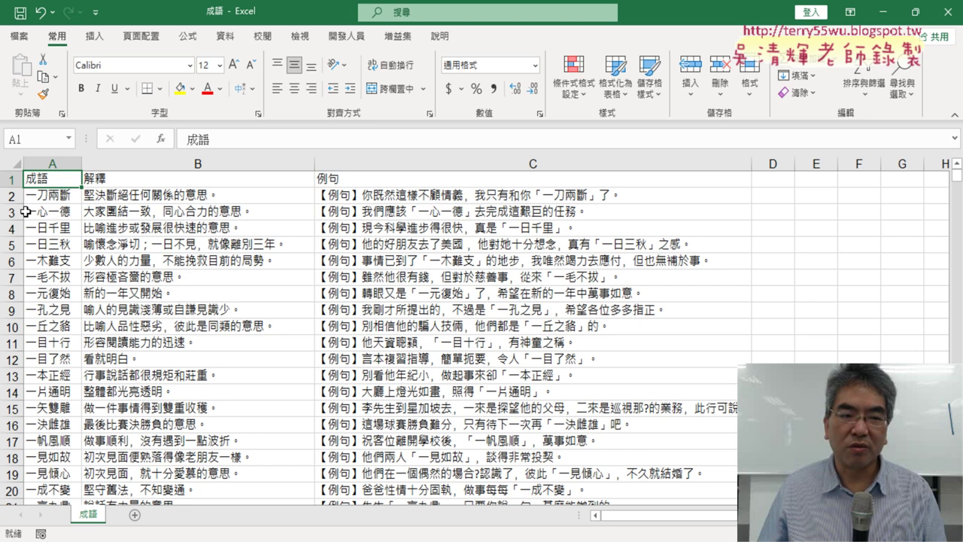
- Count the 成語 column's 1186 entries, select header A1, and show the 資料 (Data) ribbon
click(36, 164)
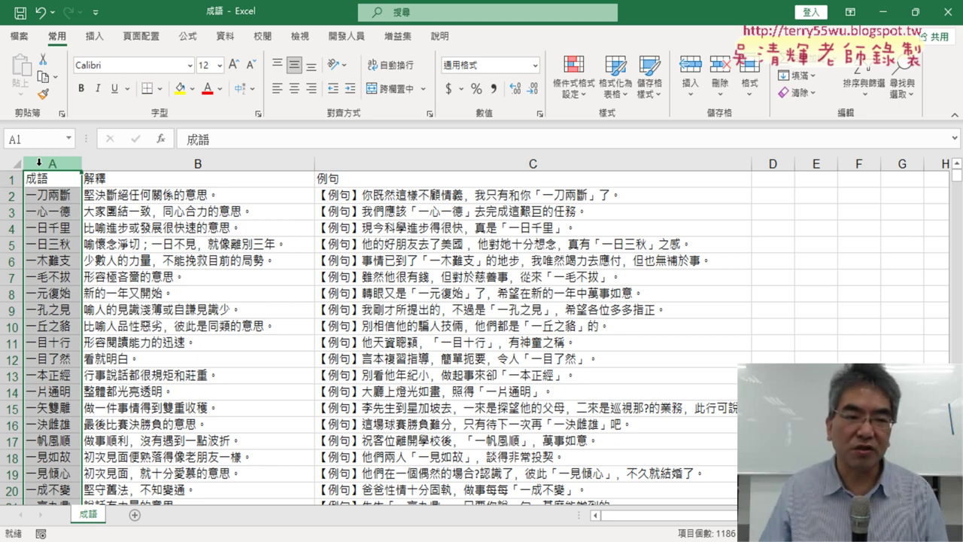
click(50, 197)
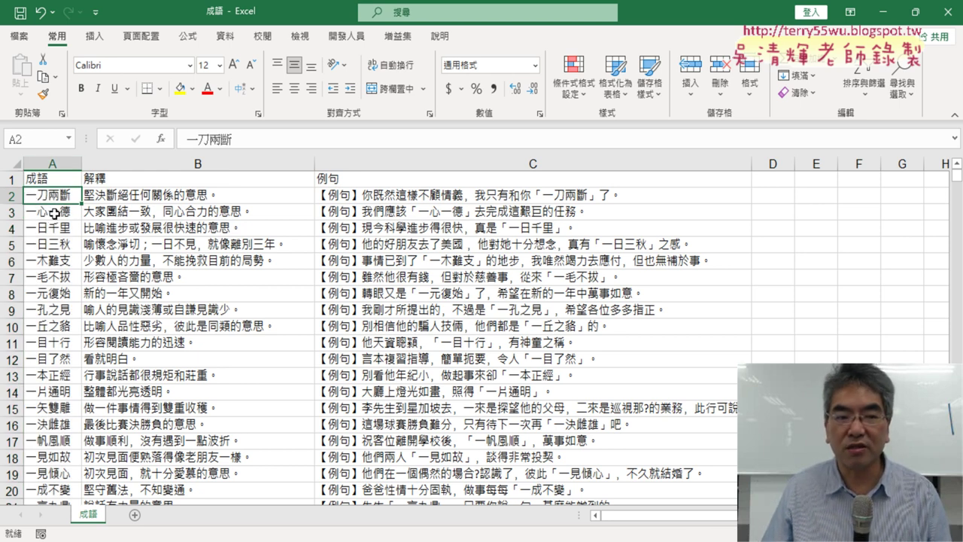
click(54, 213)
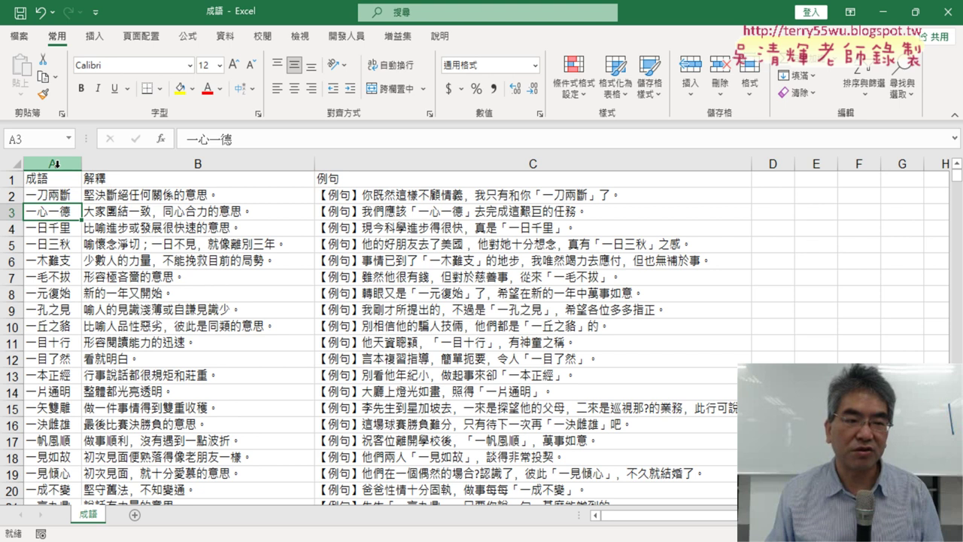
click(55, 164)
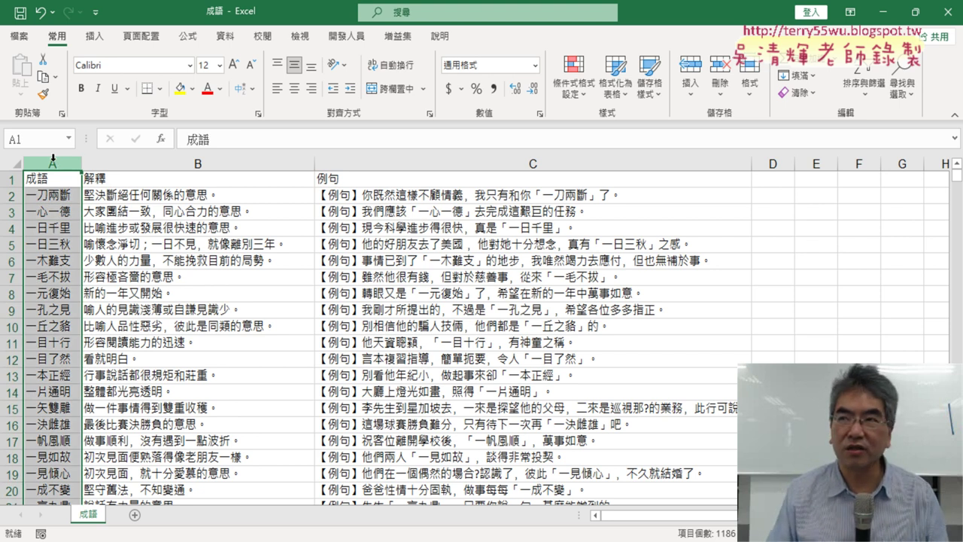
click(64, 176)
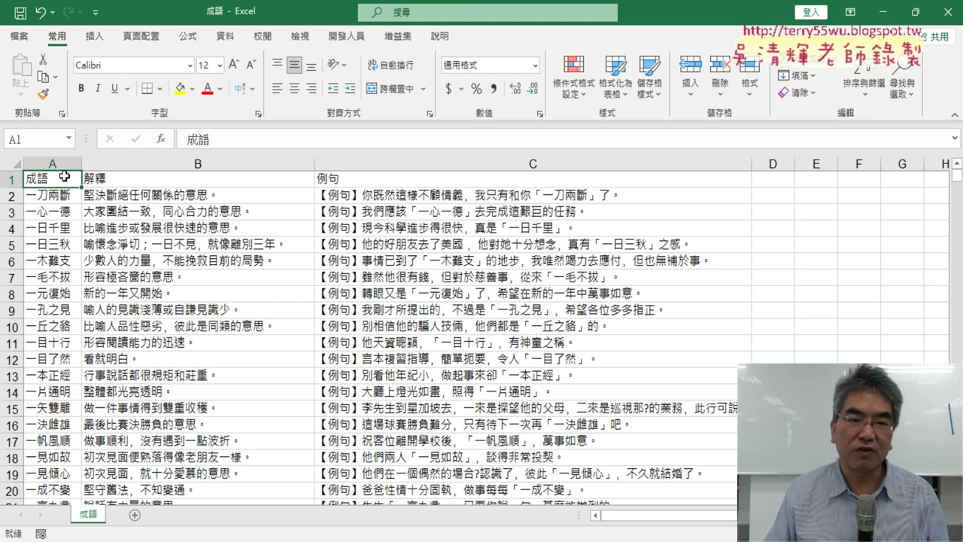
click(227, 36)
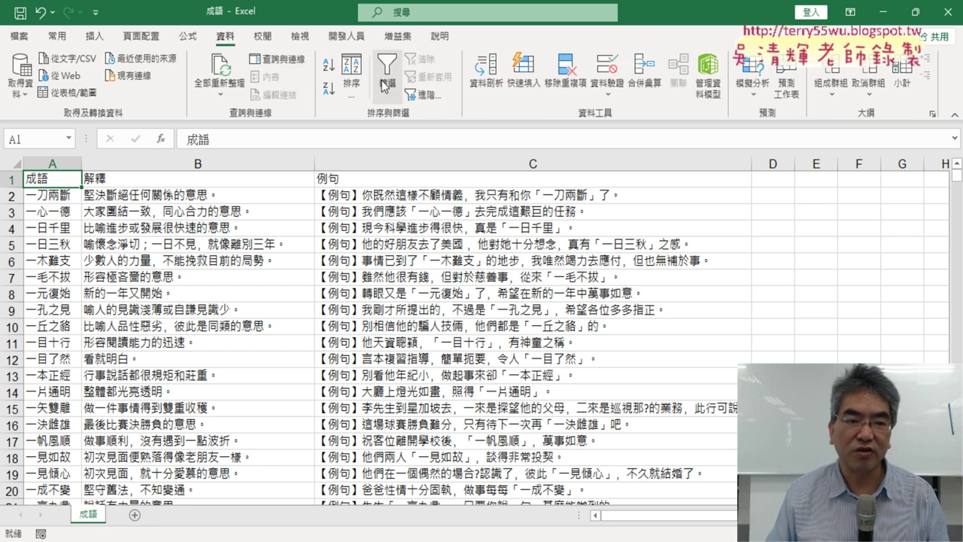
- Add 篩選 (Filter) dropdown arrows to the 成語, 解釋 and 例句 headers
click(384, 85)
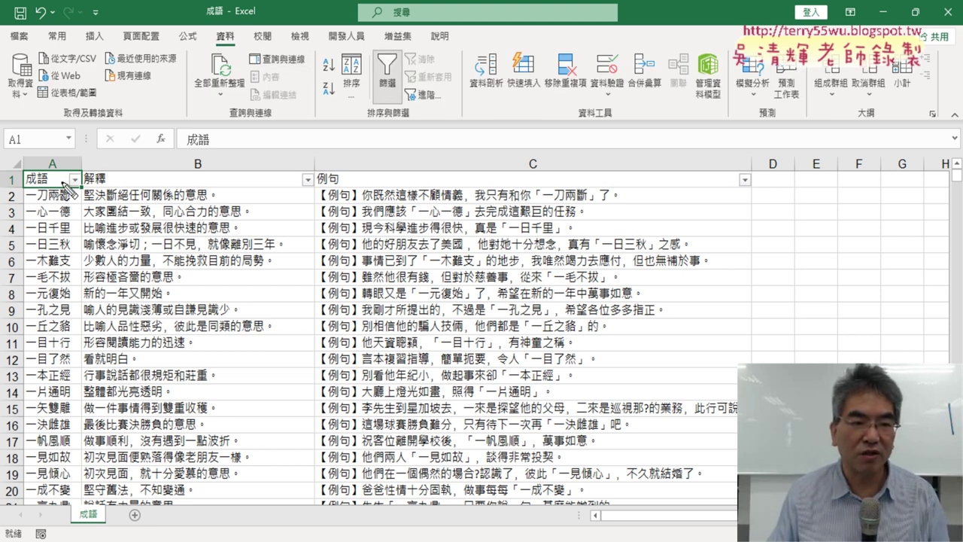
drag(63, 191, 70, 197)
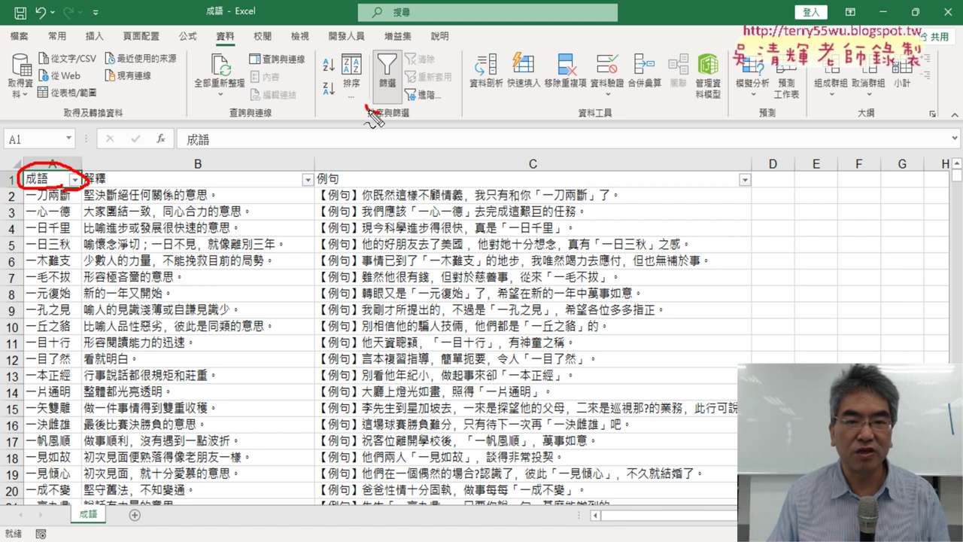
drag(380, 109, 375, 113)
mouse_move(258, 54)
mouse_down()
mouse_move(206, 51)
mouse_move(233, 57)
mouse_up()
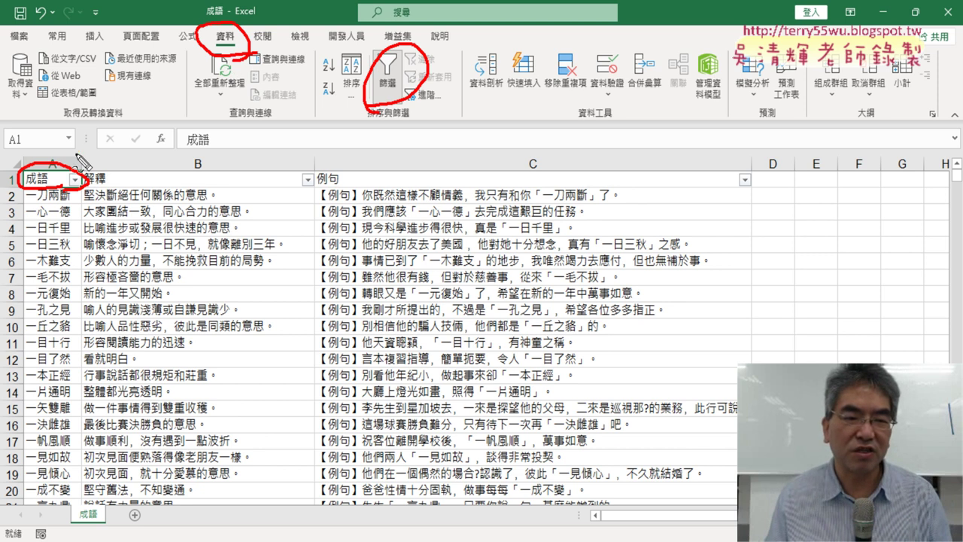
drag(75, 154, 197, 48)
drag(252, 64, 353, 68)
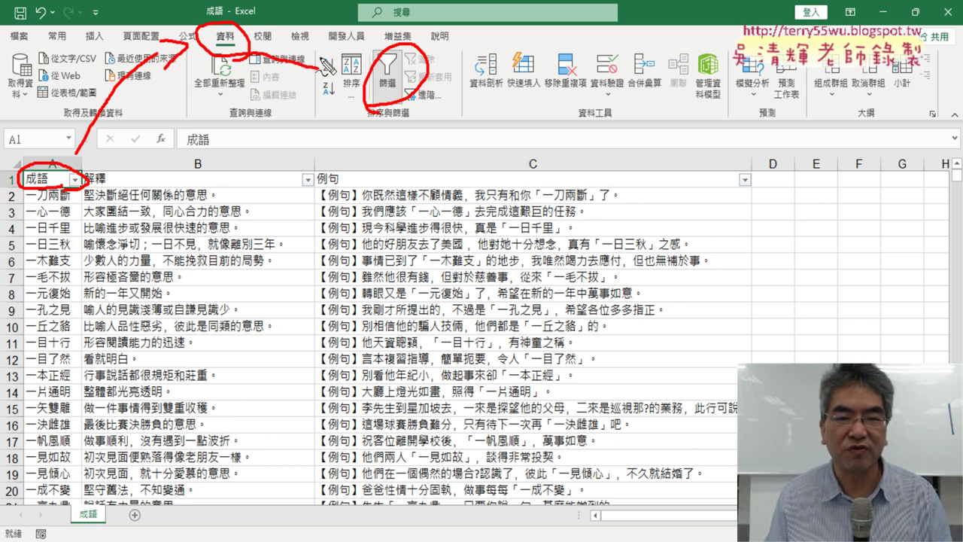
key(Escape)
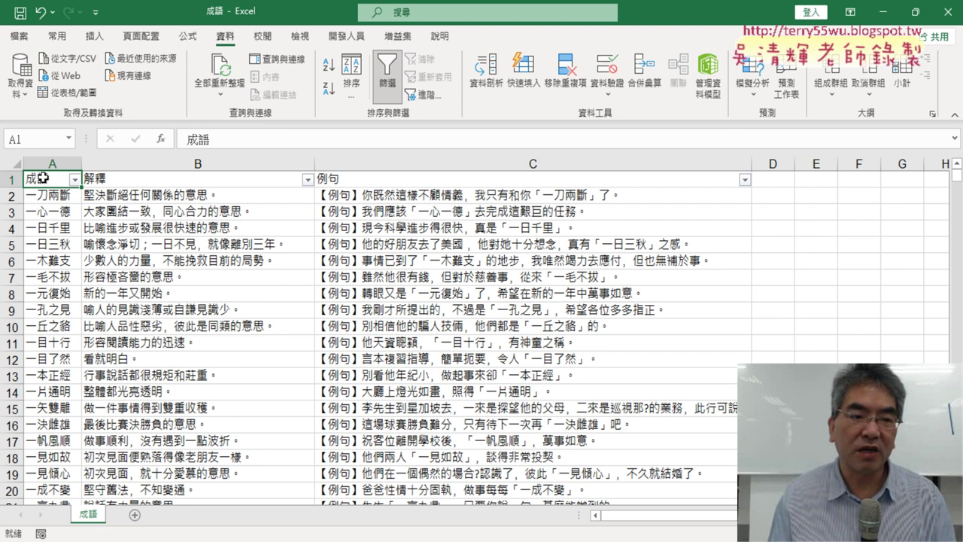
- Show the 文字篩選 (Text Filters) submenu from the 成語 column's filter dropdown
click(75, 181)
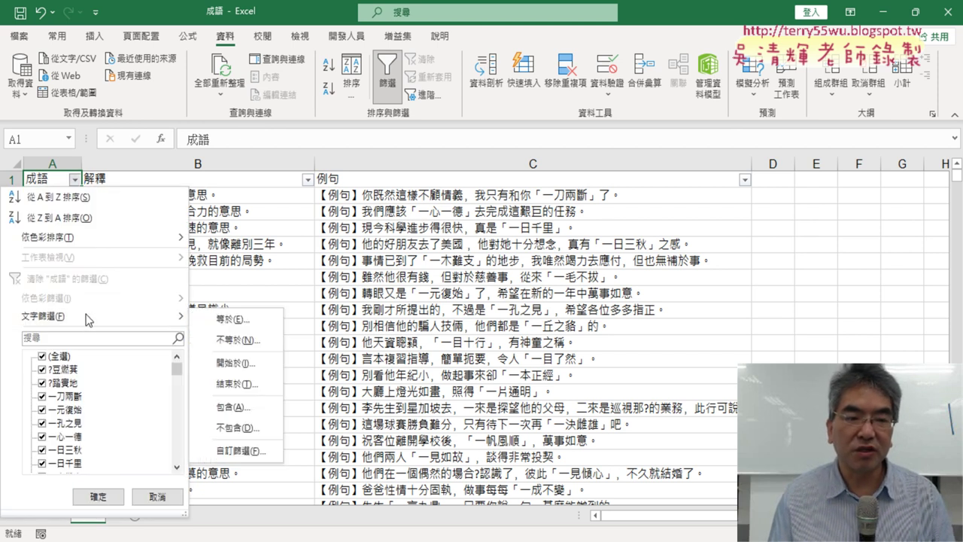
click(54, 160)
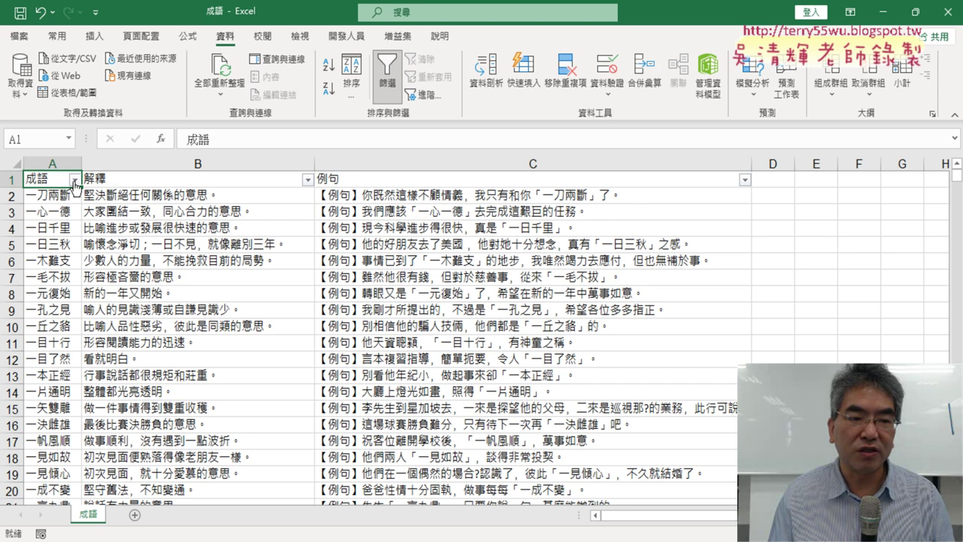
click(76, 180)
mouse_move(73, 319)
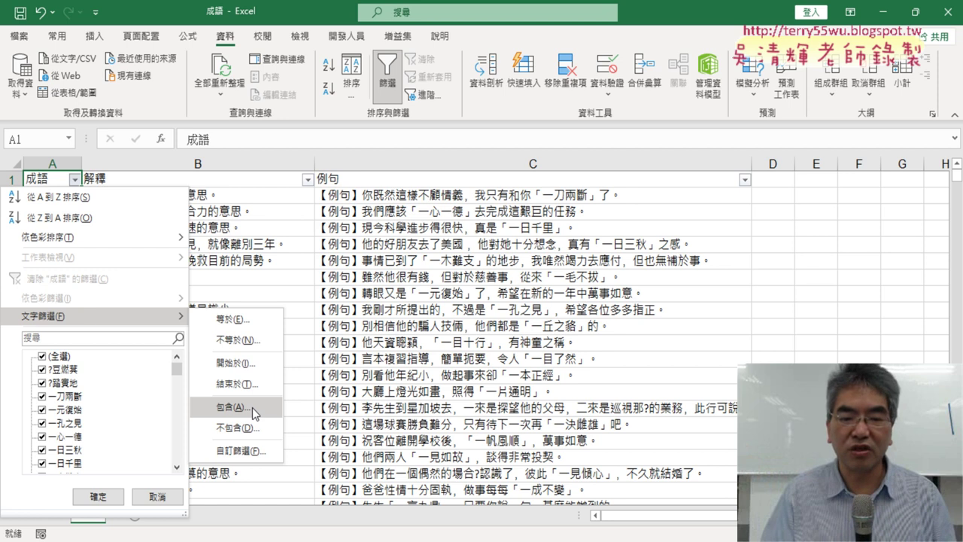
- Apply a 包含 (Contains) 一 filter on 成語, showing 73 of 1185 records
click(252, 407)
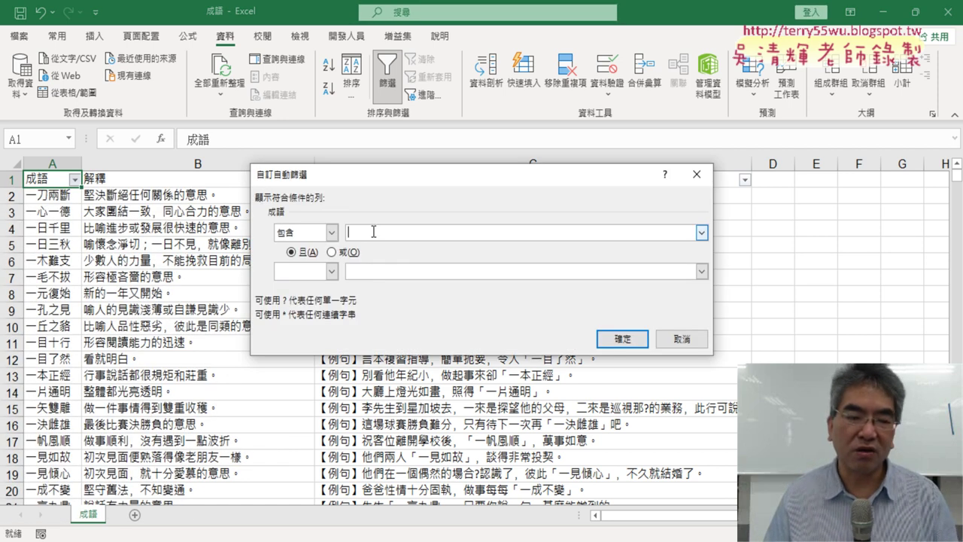
text(e)
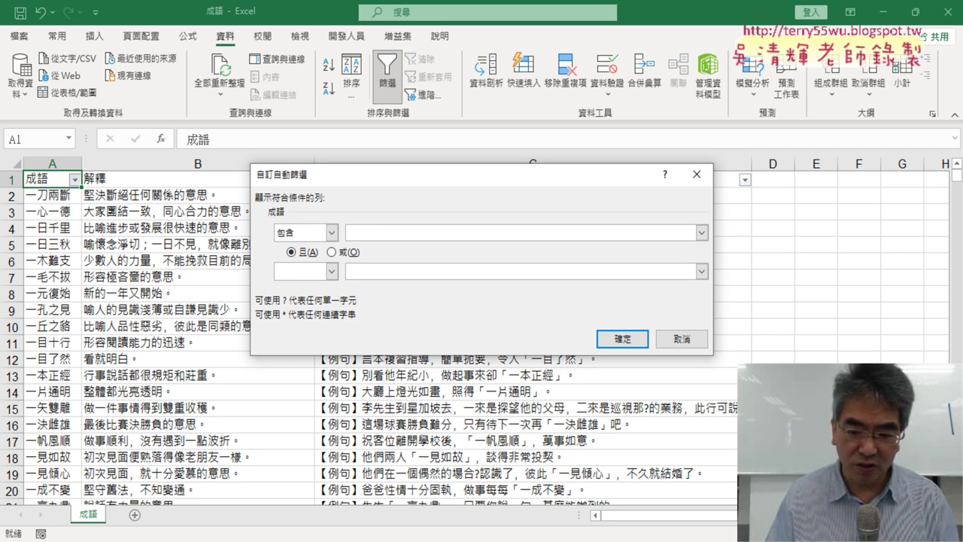
text(一)
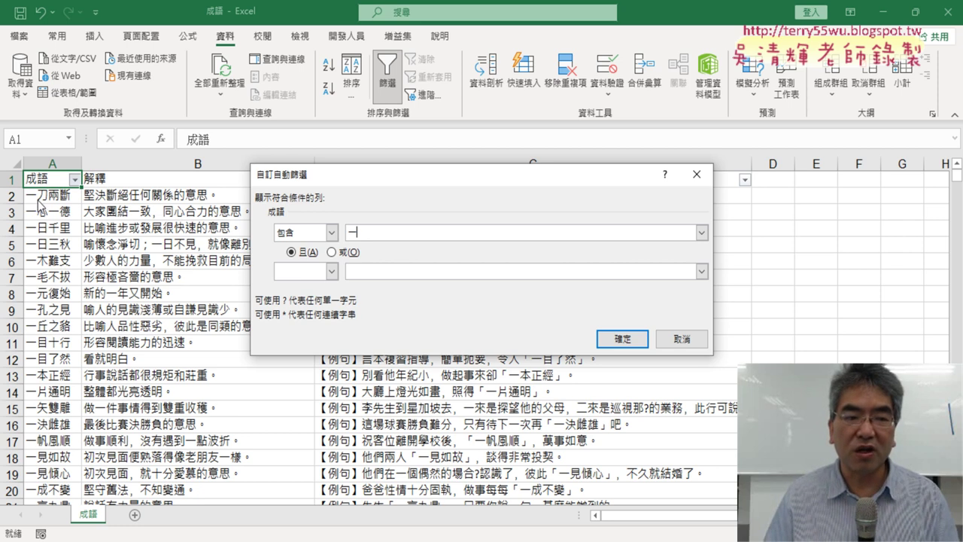
click(619, 342)
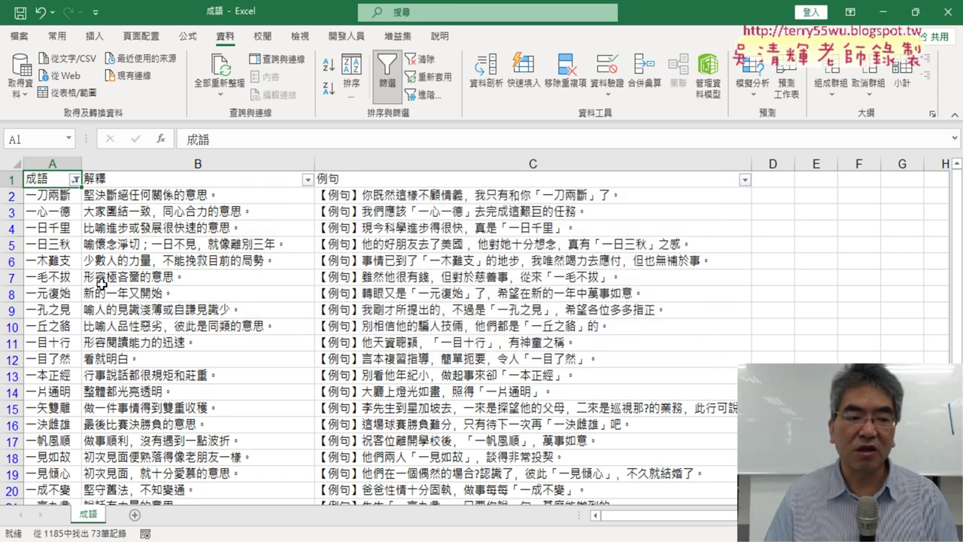
scroll(102, 284, down, 3)
scroll(102, 283, down, 3)
scroll(102, 283, down, 3)
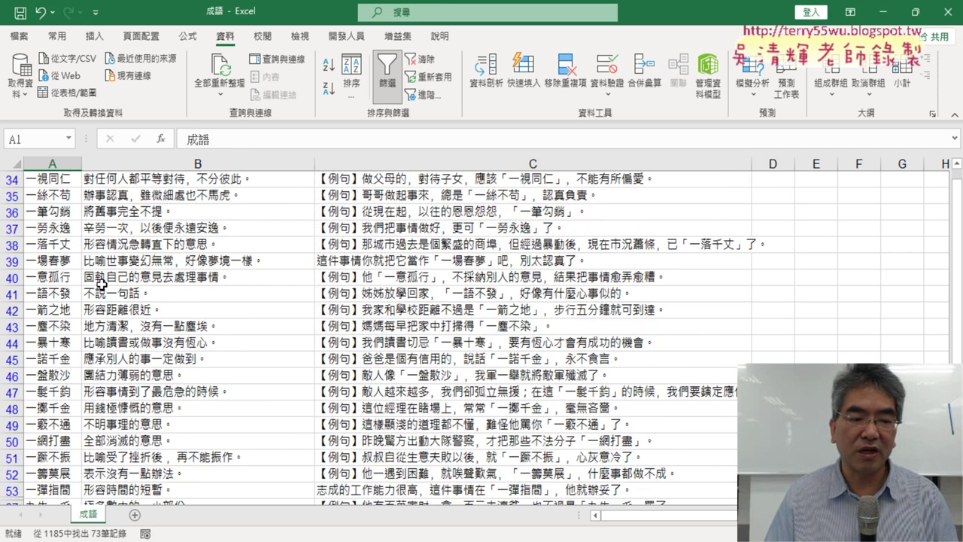
scroll(102, 283, down, 3)
scroll(101, 284, down, 2)
scroll(102, 284, down, 1)
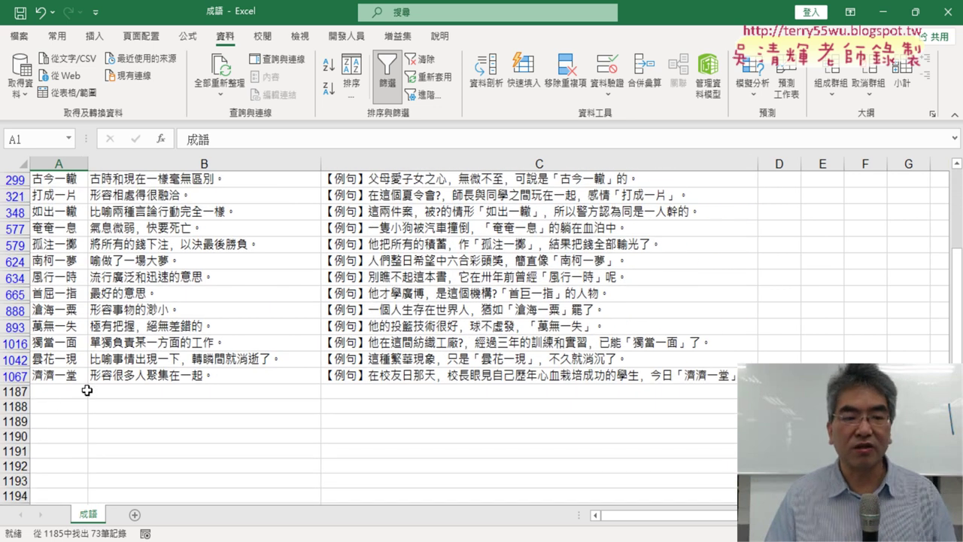
scroll(64, 374, up, 5)
scroll(64, 374, up, 5)
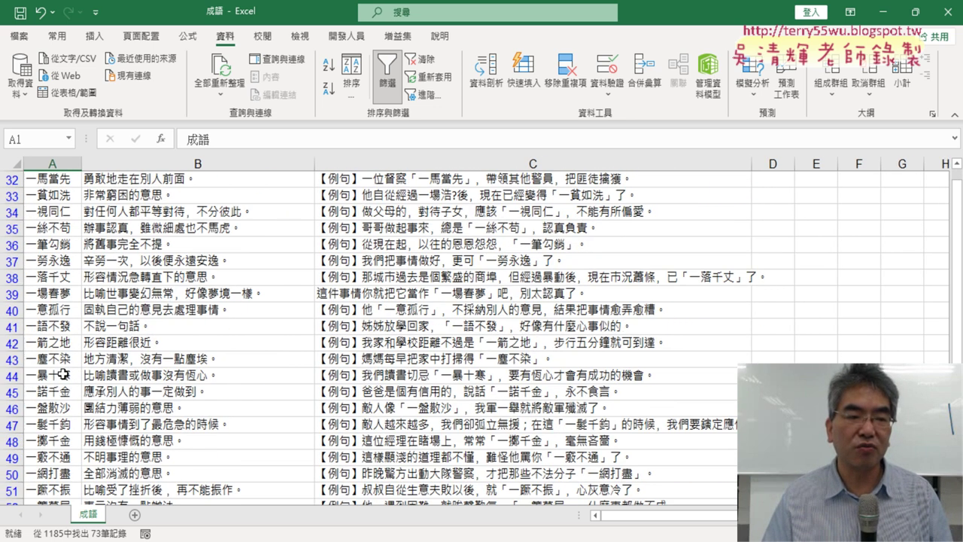
scroll(64, 374, up, 4)
scroll(64, 374, up, 7)
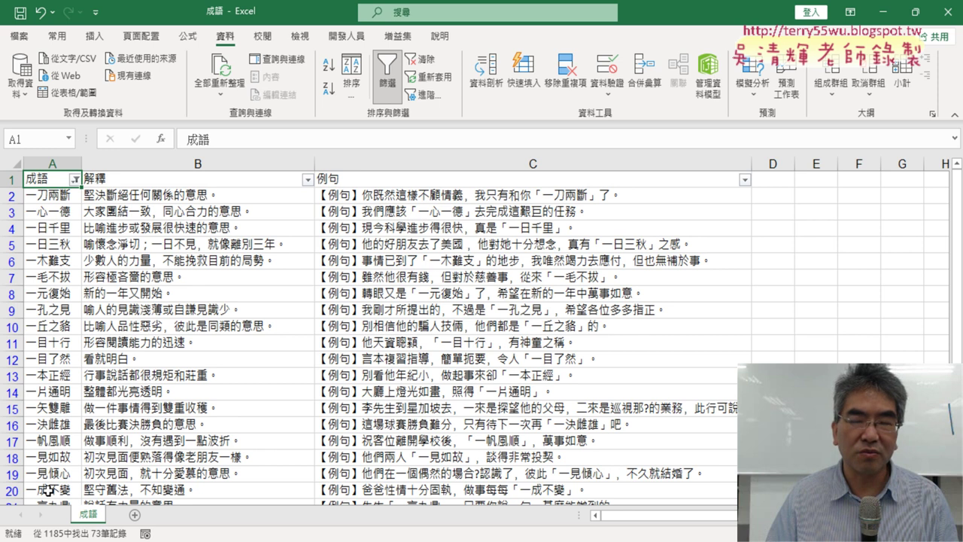
- Add a new worksheet named 一
click(136, 516)
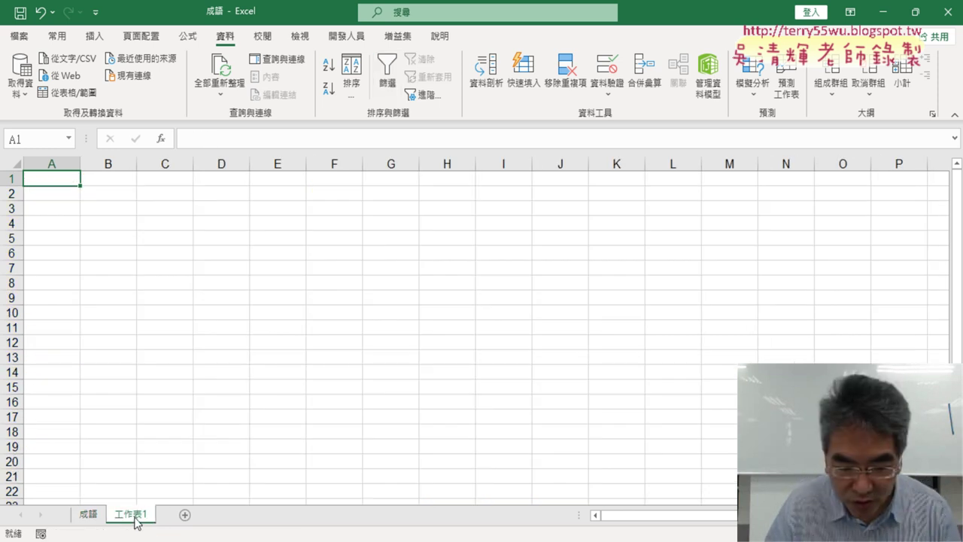
double_click(136, 516)
text(一)
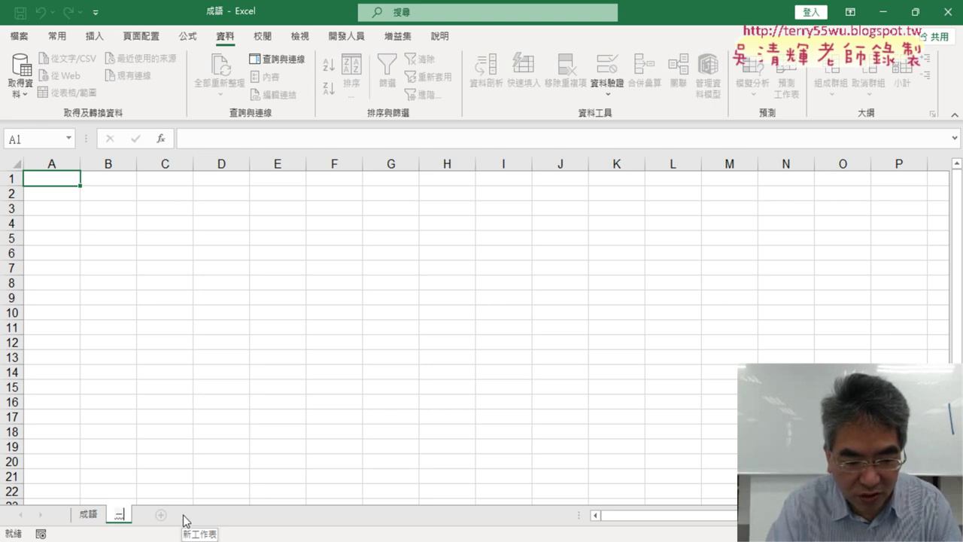
key(Return)
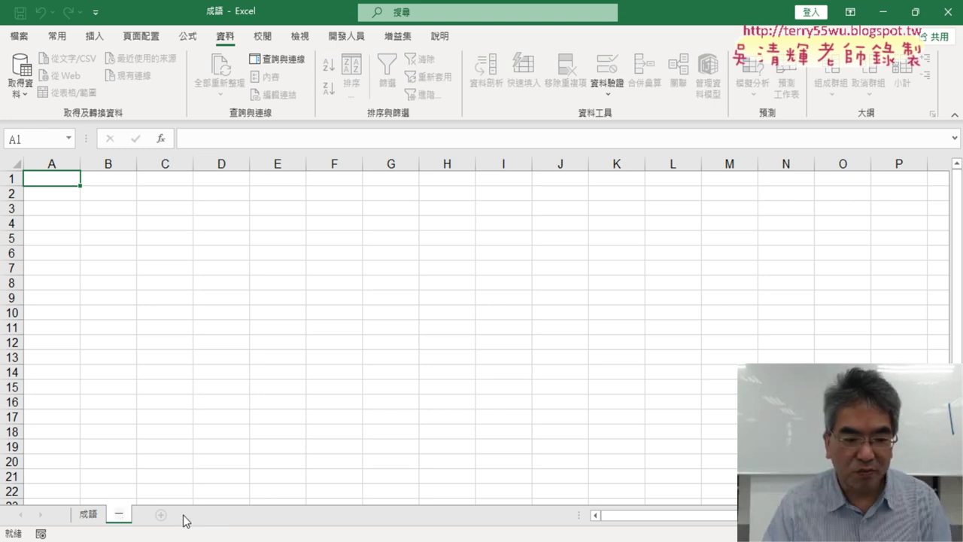
- Copy the filtered idioms from 成語 column A into sheet 一, ending with 濟濟一堂 at A74
click(85, 516)
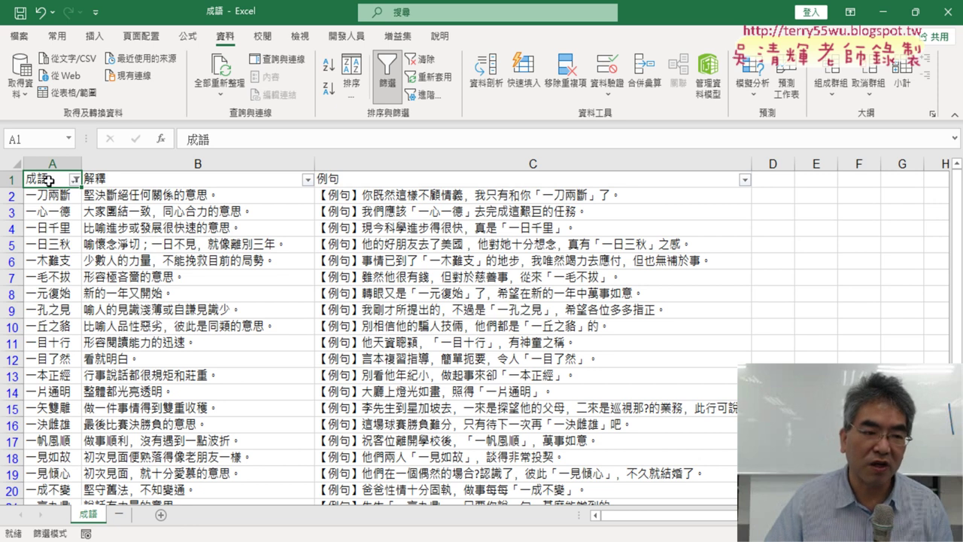
key(ctrl+shift+Down)
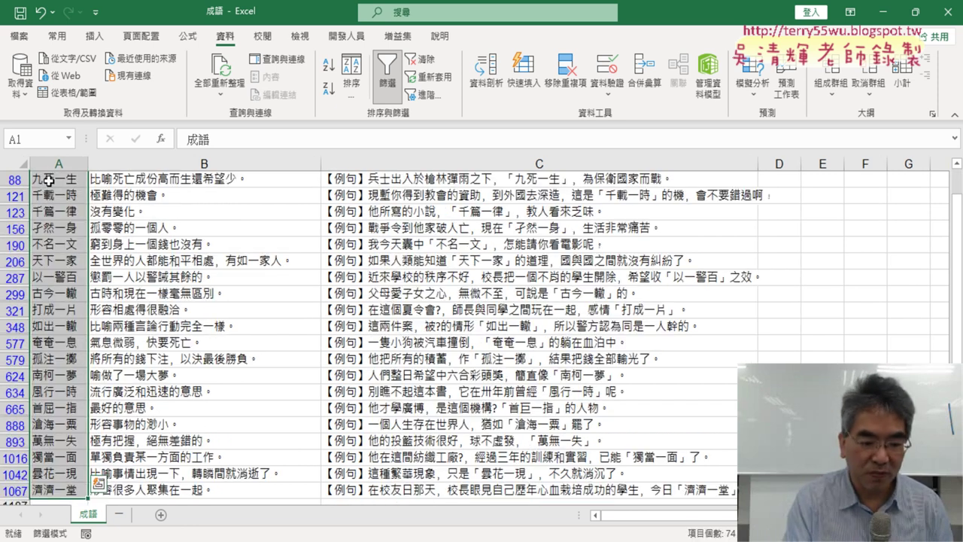
key(ctrl+c)
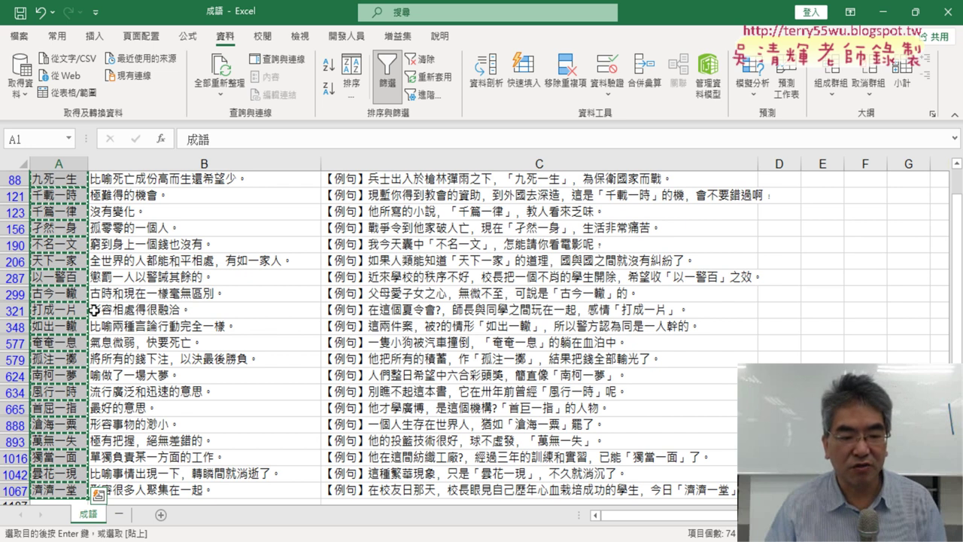
click(119, 516)
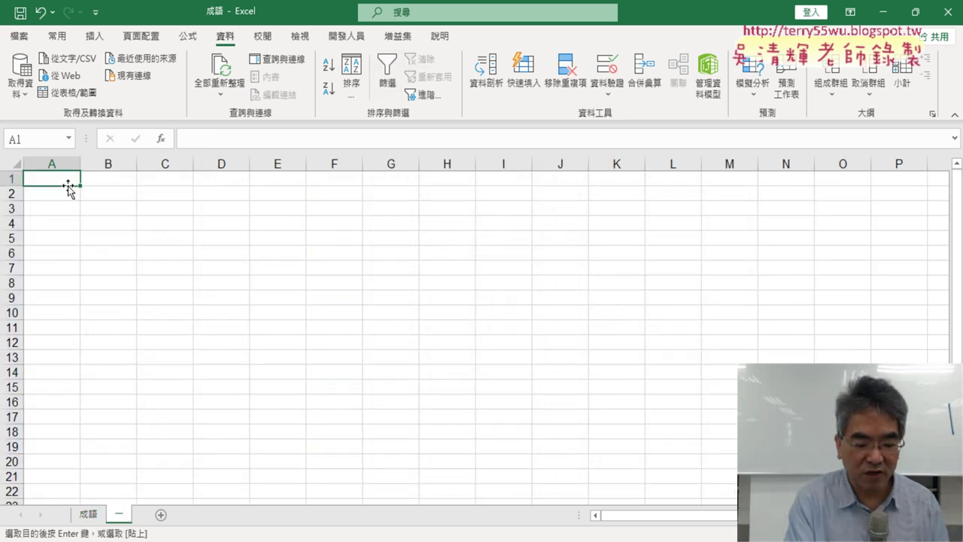
key(ctrl+v)
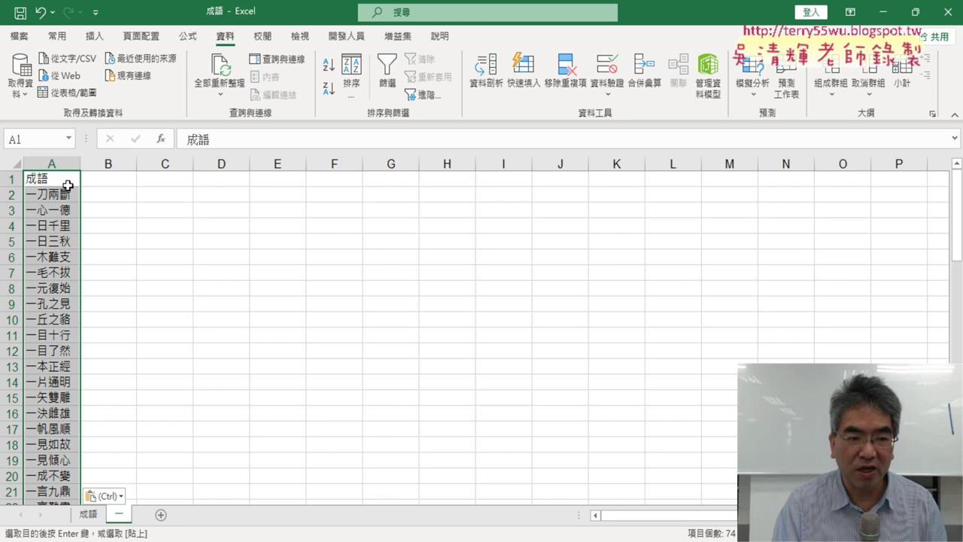
key(ctrl+Down)
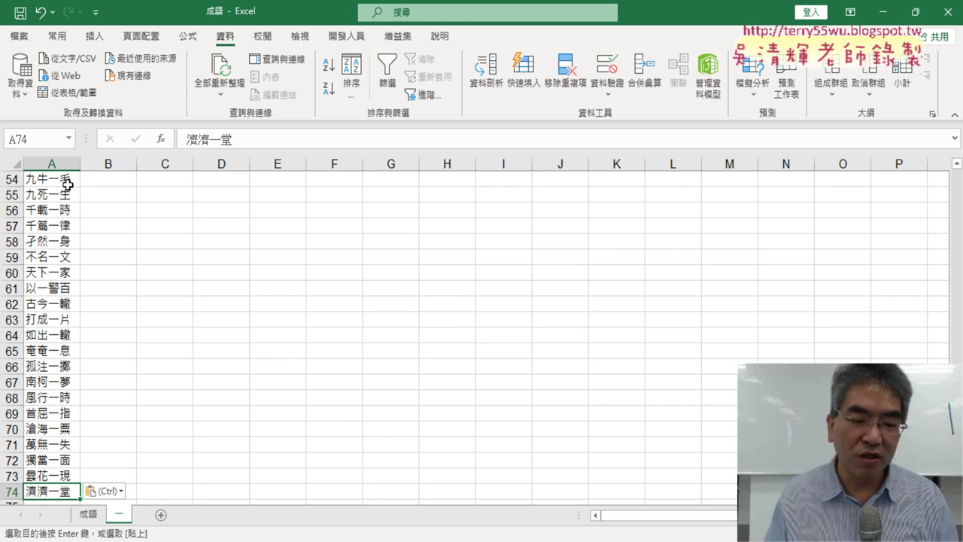
click(88, 514)
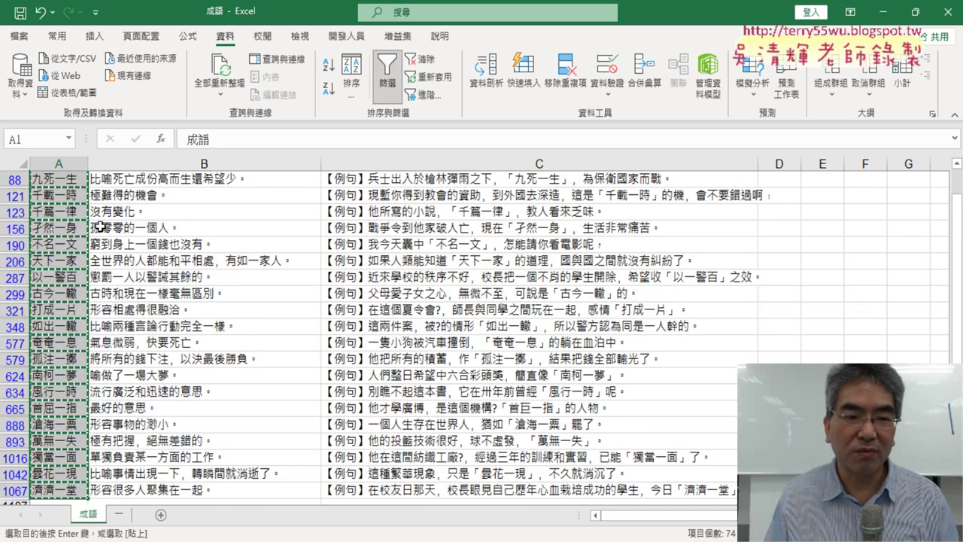
- Clear the 一 filter and filter 成語 to idioms containing 二, showing 2 of 1185 records
key(ctrl+z)
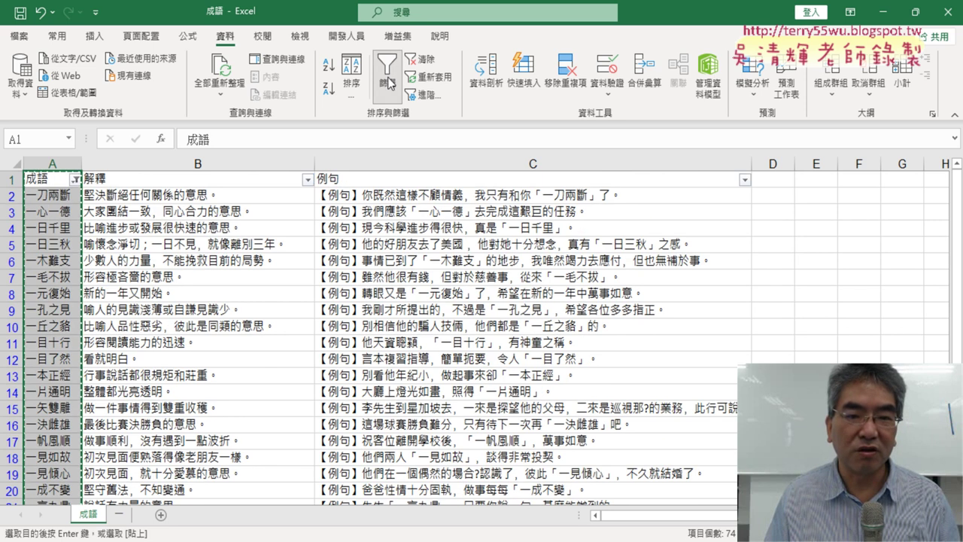
click(388, 83)
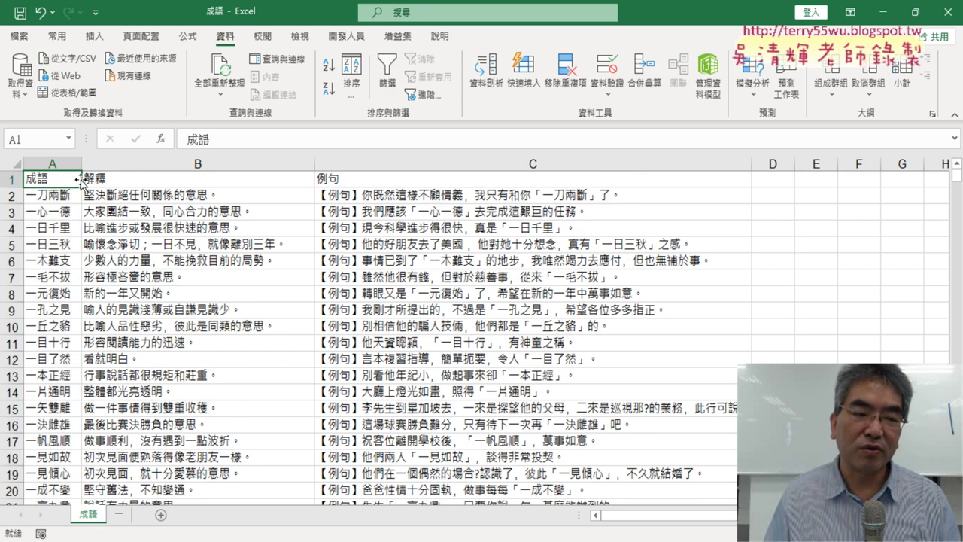
click(386, 81)
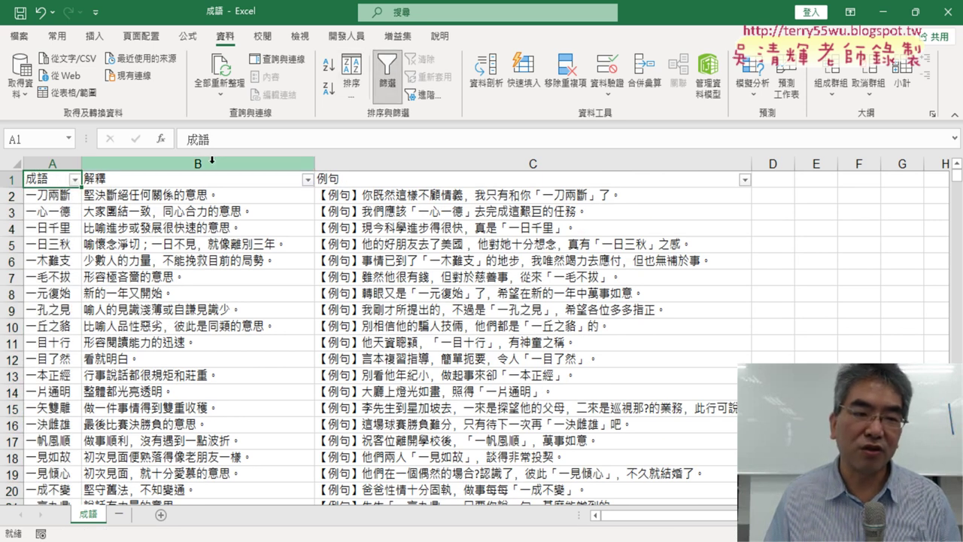
click(75, 179)
mouse_move(109, 322)
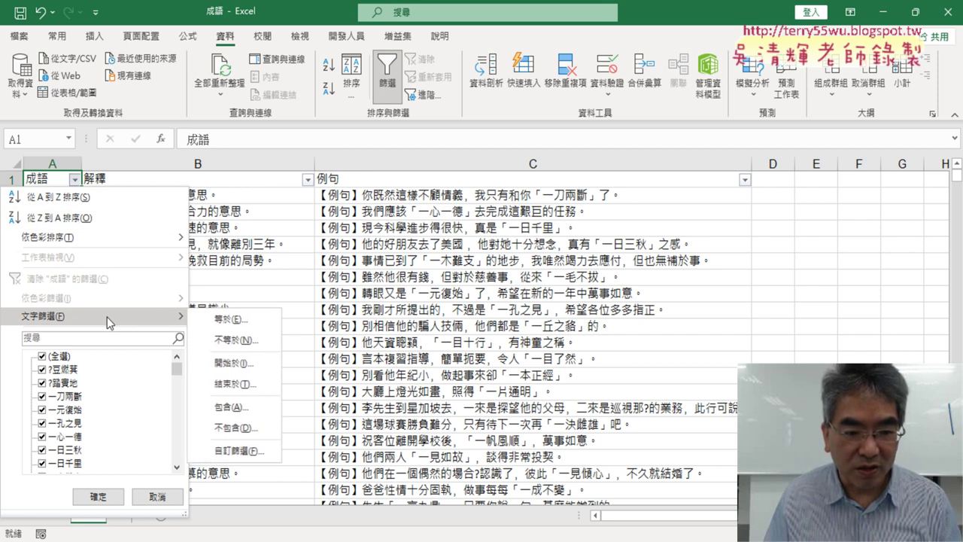
click(233, 406)
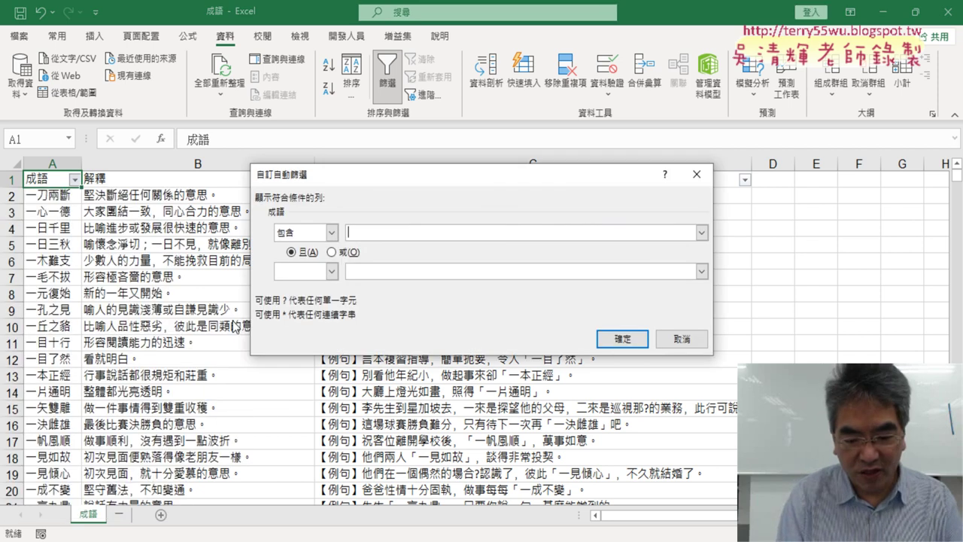
text(二)
key(Return)
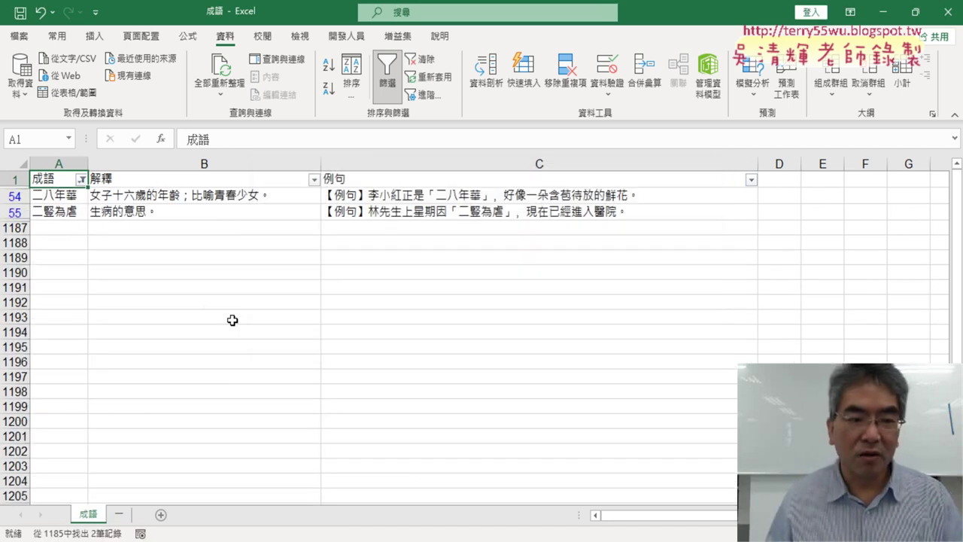
- Add a sheet named 二 and paste 成語, 二八年華 and 二豎為虐 into A1:A3
click(160, 514)
double_click(147, 513)
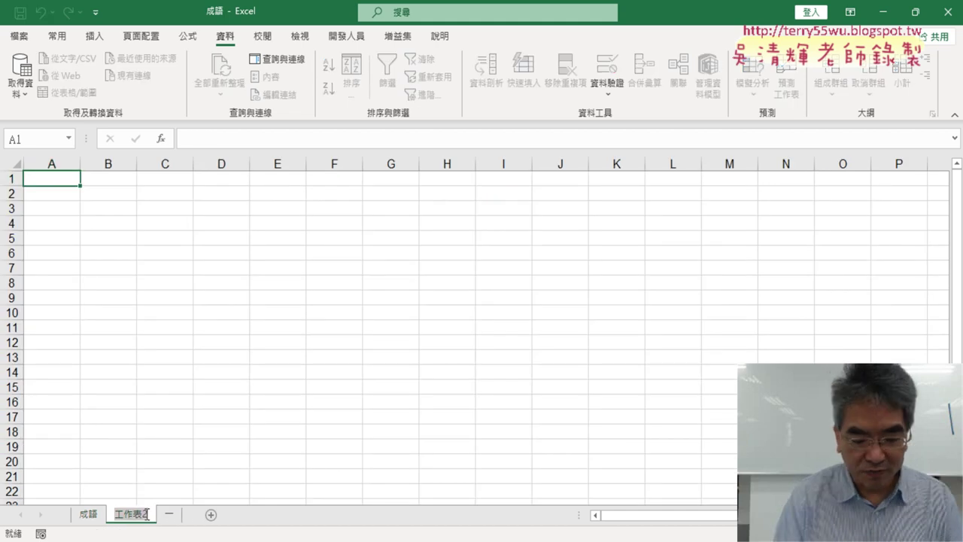
text(ㄧ)
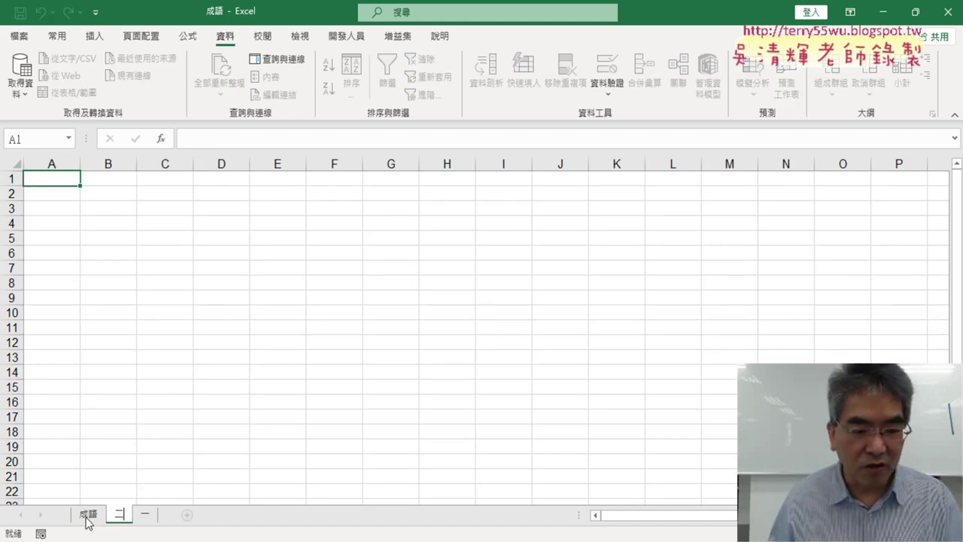
click(88, 514)
drag(54, 174, 49, 211)
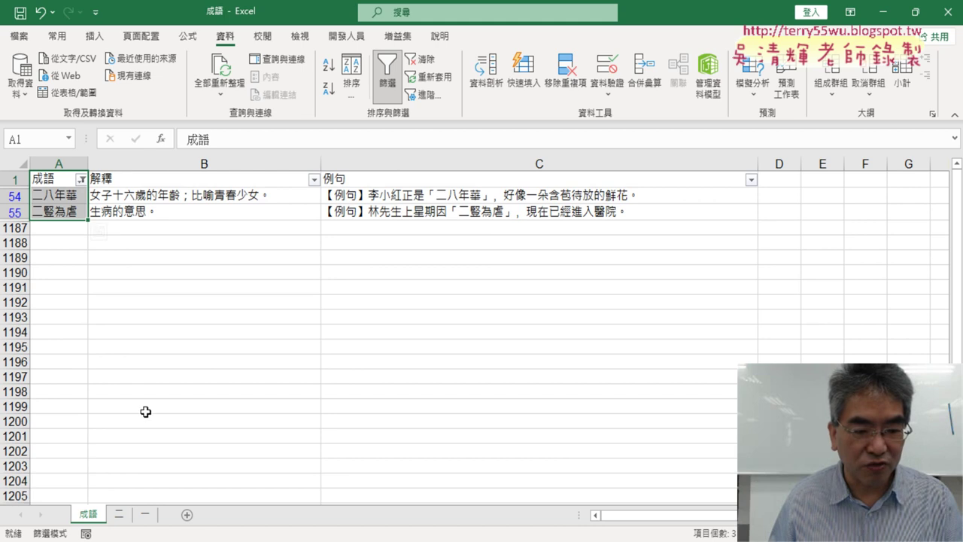
key(ctrl+c)
click(119, 514)
key(ctrl+v)
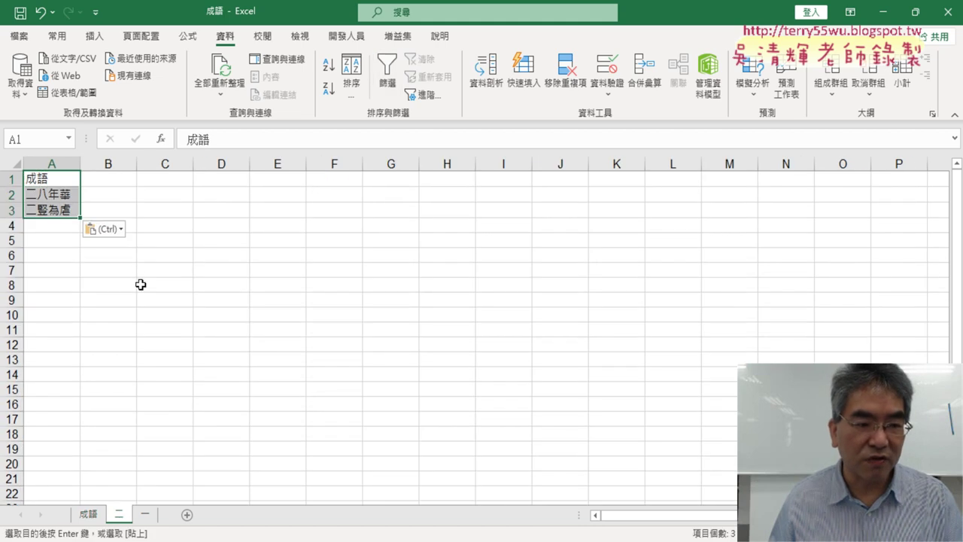
click(92, 518)
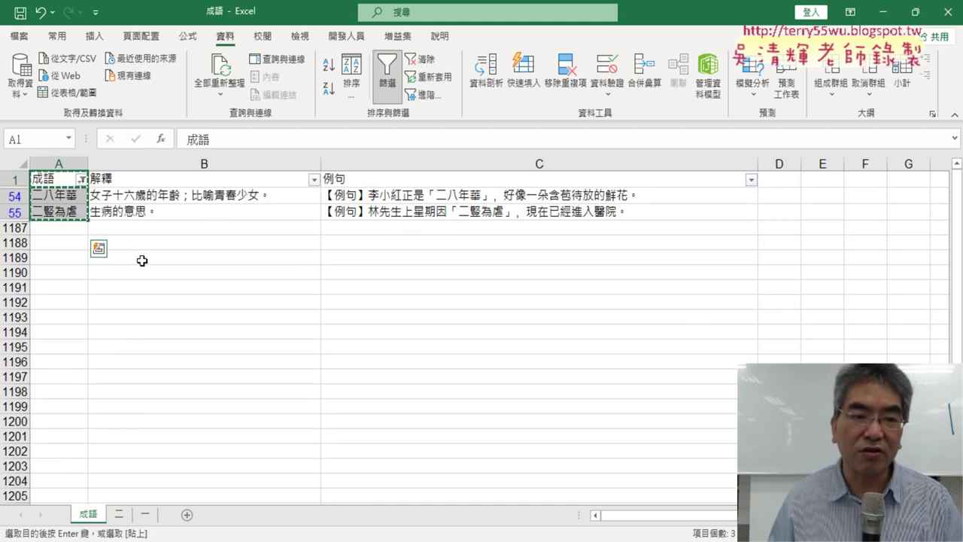
- Filter 成語 to idioms containing 三, leaving 12 idioms from 一日三秋 to 垂涎三尺
click(81, 179)
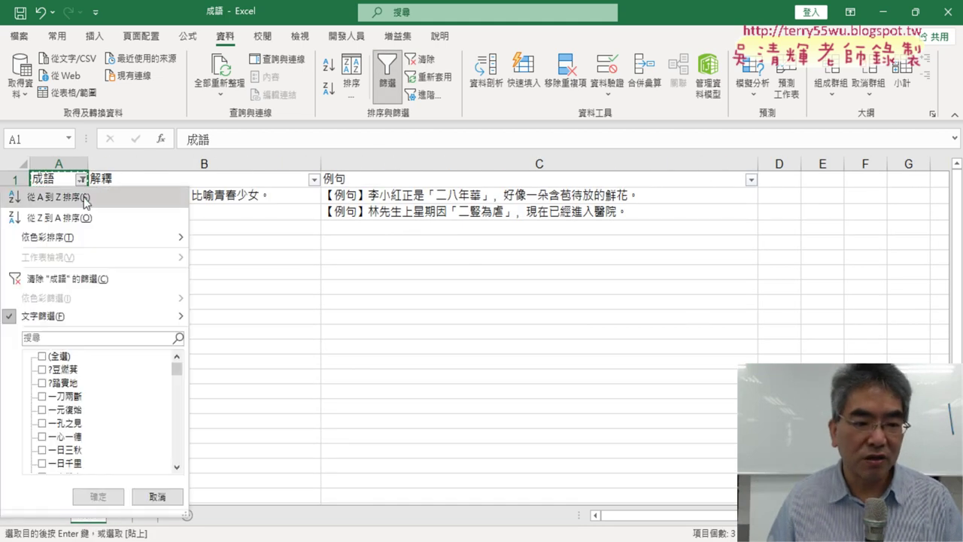
mouse_move(106, 315)
click(233, 406)
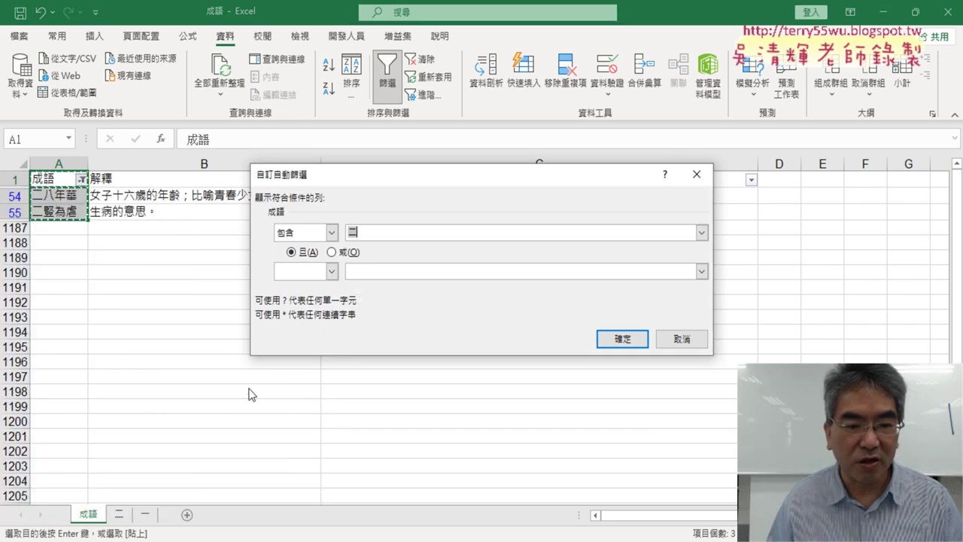
text(三)
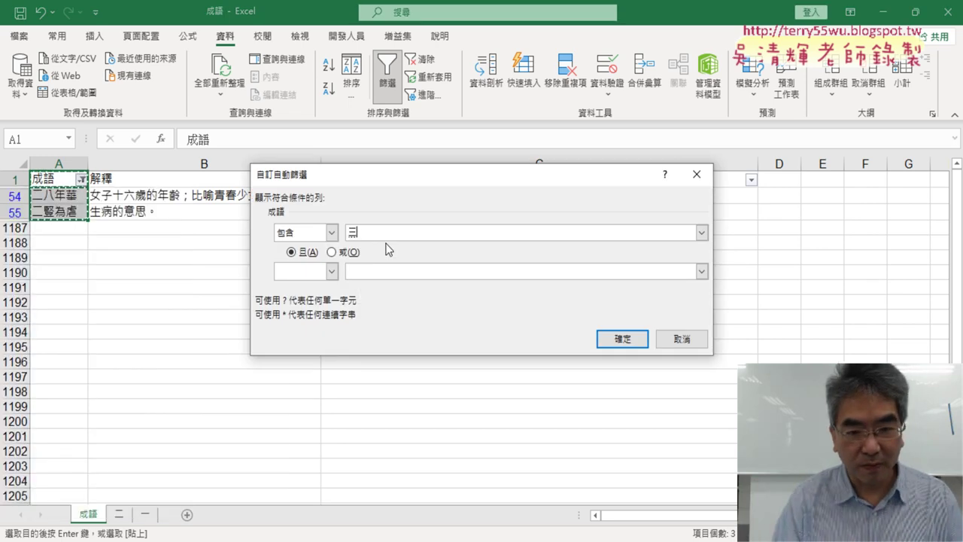
key(Return)
- Add a worksheet named 三 and paste the filtered 三 idioms into it
drag(58, 195, 54, 374)
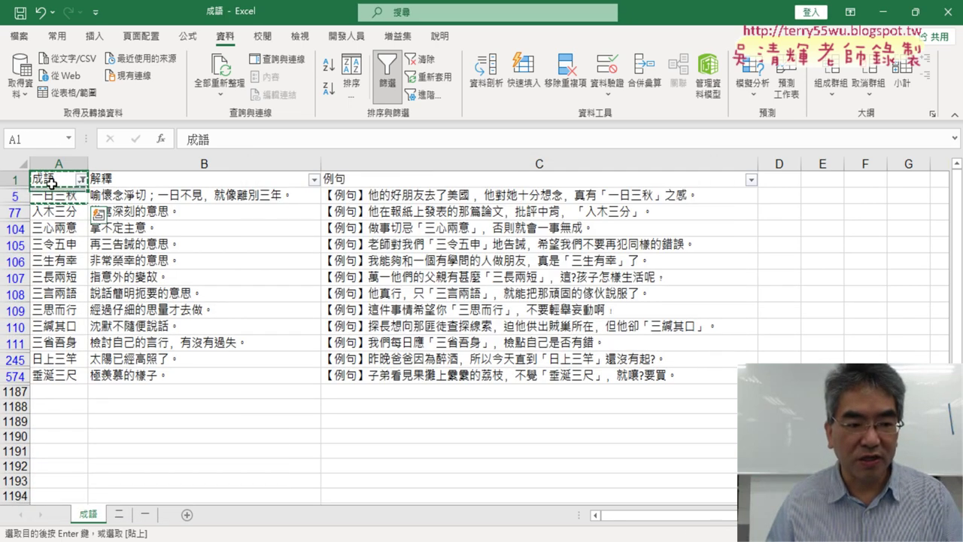
click(187, 514)
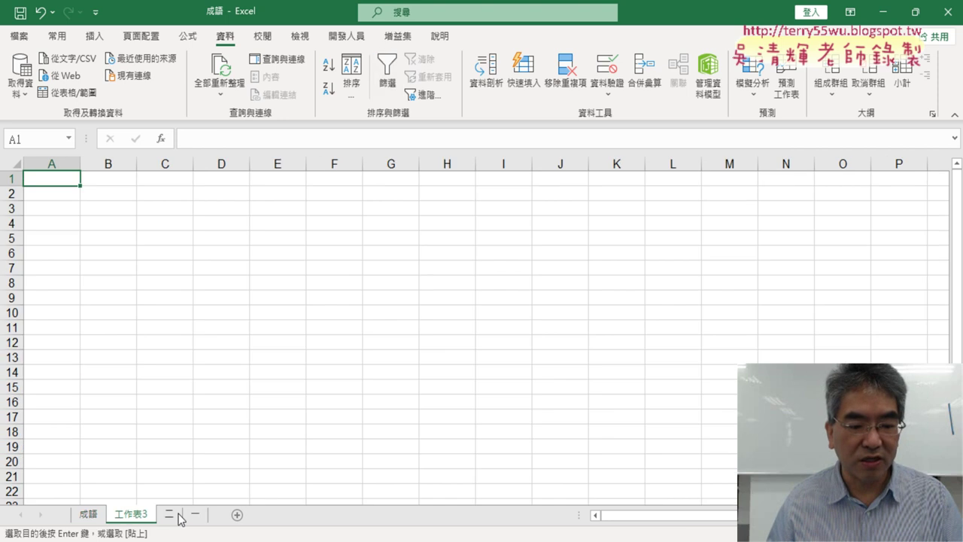
double_click(143, 513)
text(三)
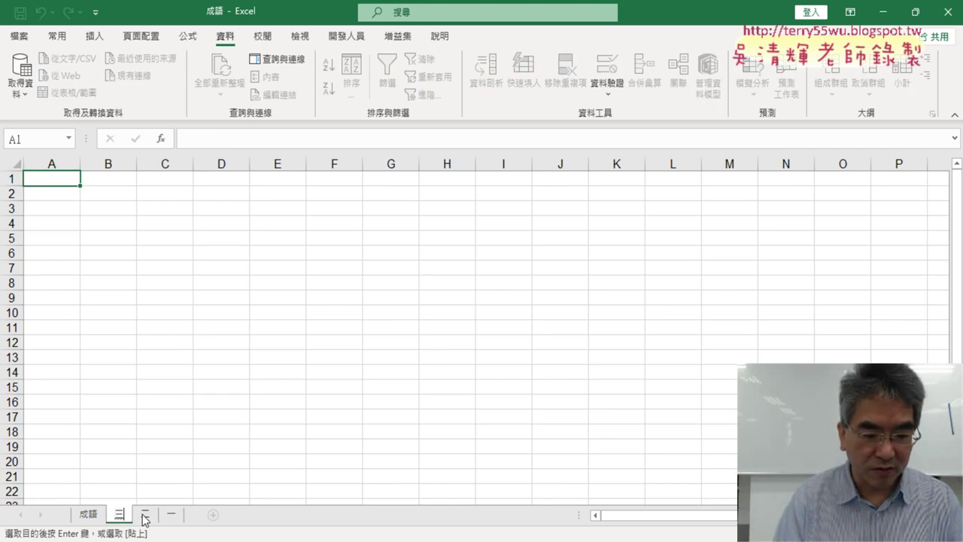
key(Return)
key(ctrl+v)
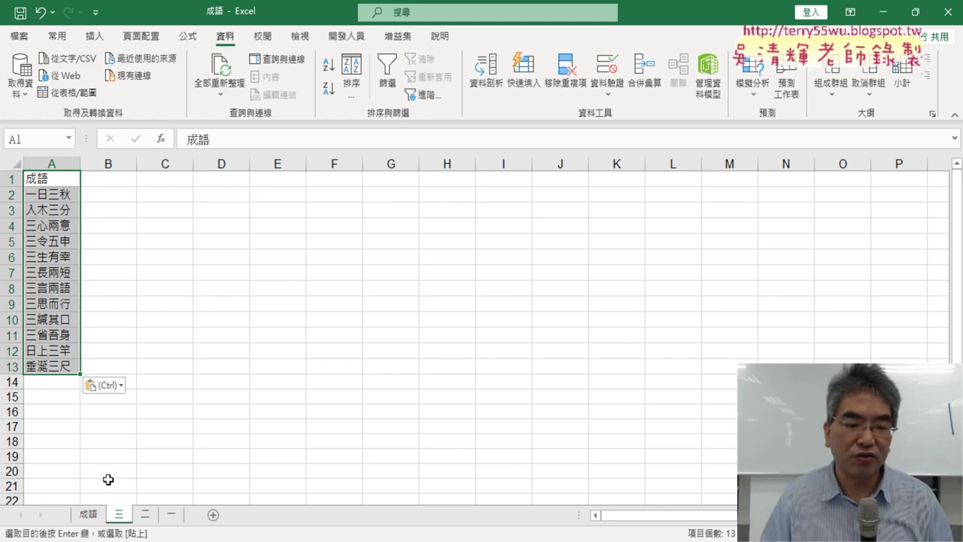
- Review the 一, 二 and 三 sheets, then return to the filtered 成語 list
click(172, 514)
click(145, 514)
click(119, 515)
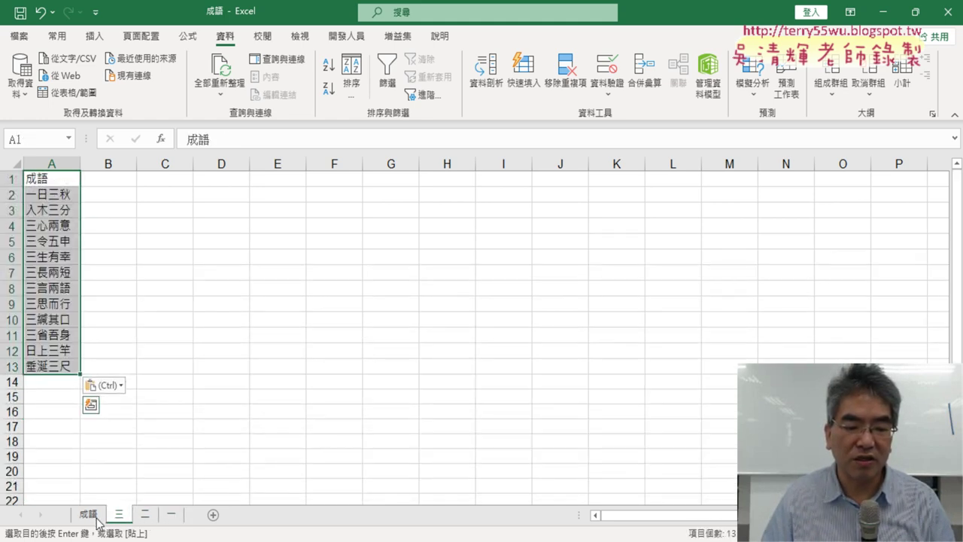
click(94, 516)
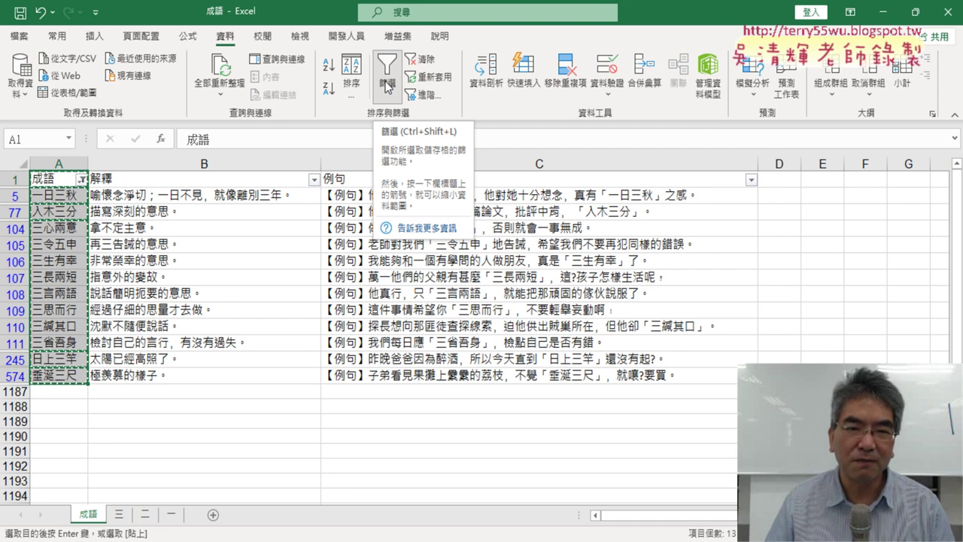
- Paste into the current sheet, review sheets 一, 二 and 三, and return to 成語
key(ctrl+v)
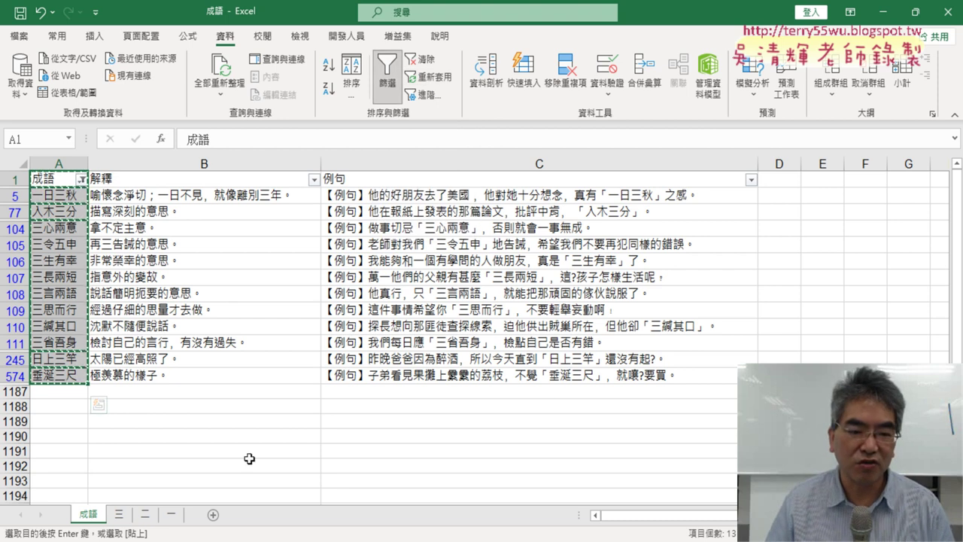
click(171, 514)
click(145, 515)
click(118, 514)
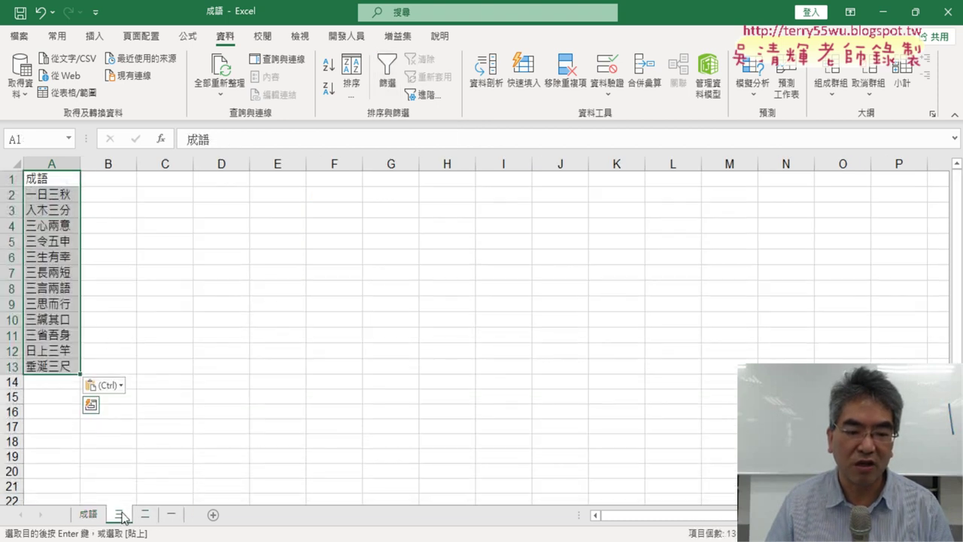
click(89, 514)
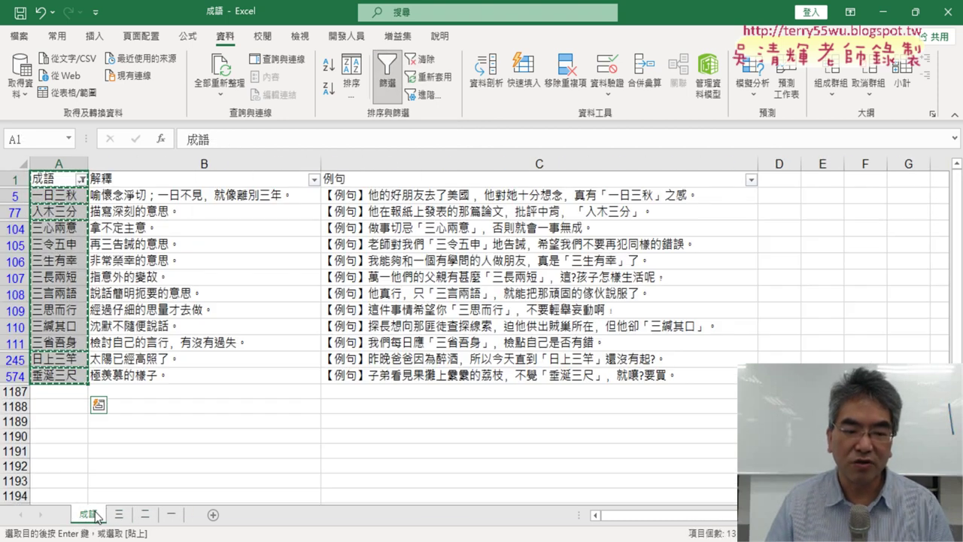
- Filter 成語 to idioms containing 四 and select the filtered entries in column A
click(81, 179)
mouse_move(115, 316)
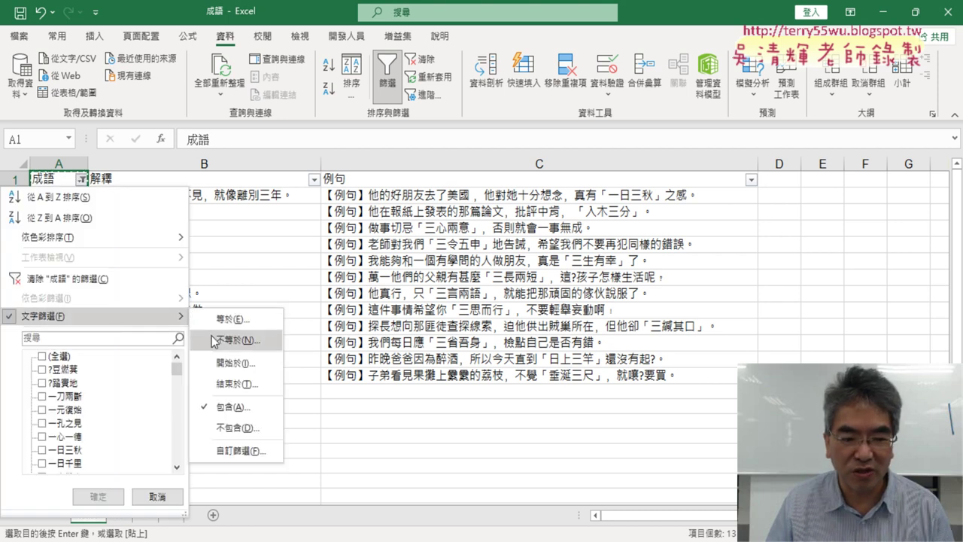
click(230, 410)
text(四)
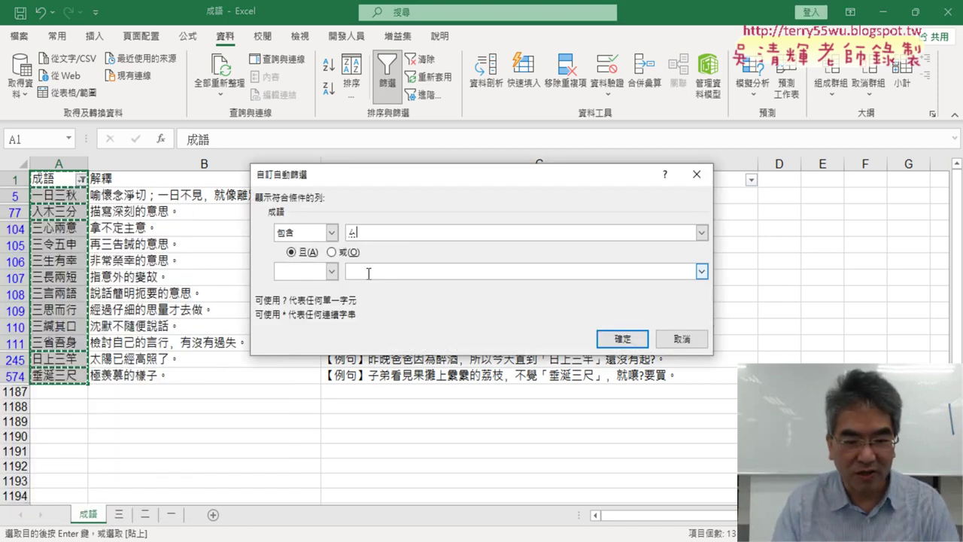
key(Return)
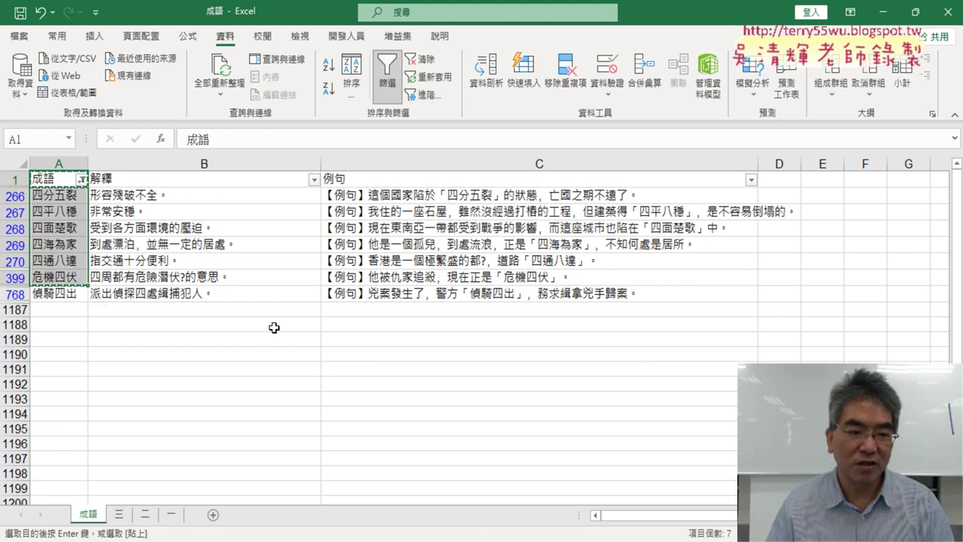
drag(275, 326, 191, 347)
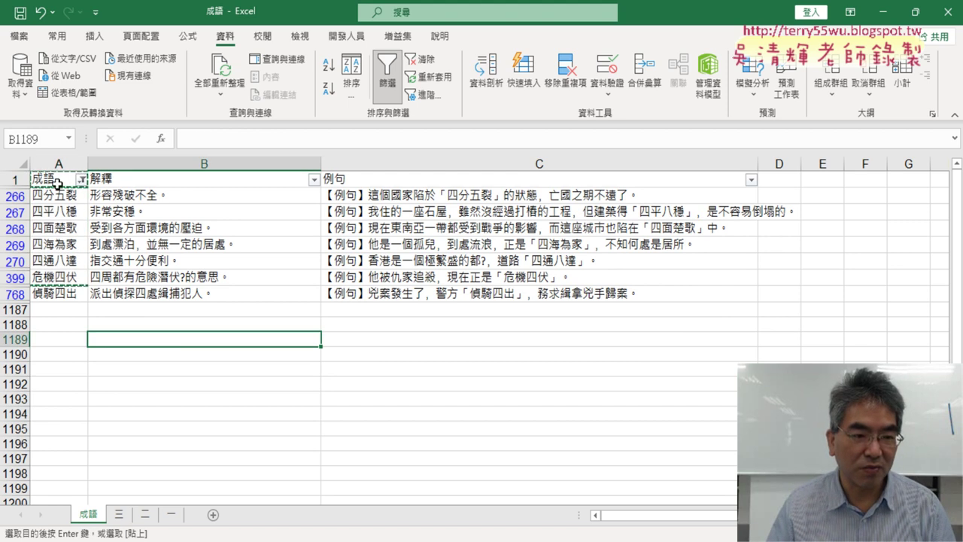
drag(68, 181, 58, 290)
key(ctrl+c)
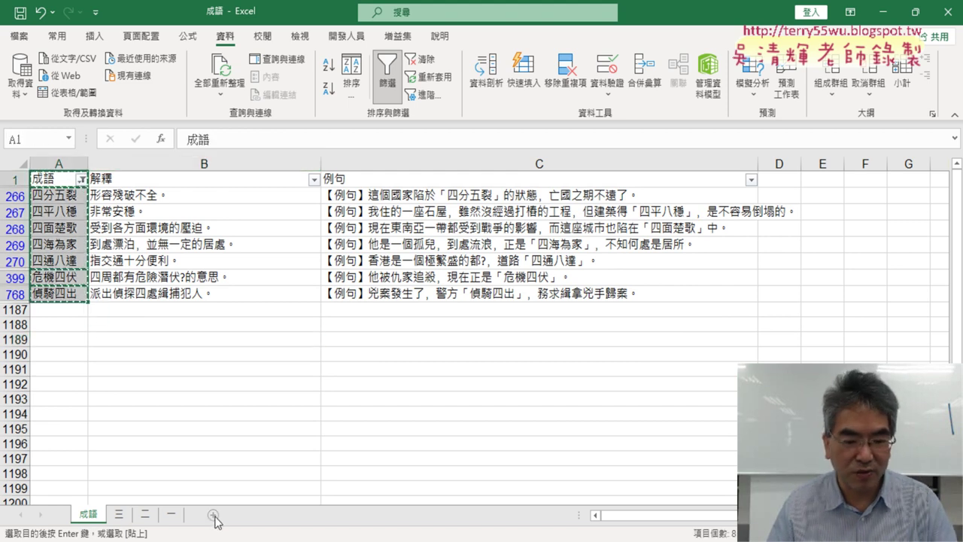
- Add a new worksheet named 四
click(213, 514)
double_click(129, 514)
text(四)
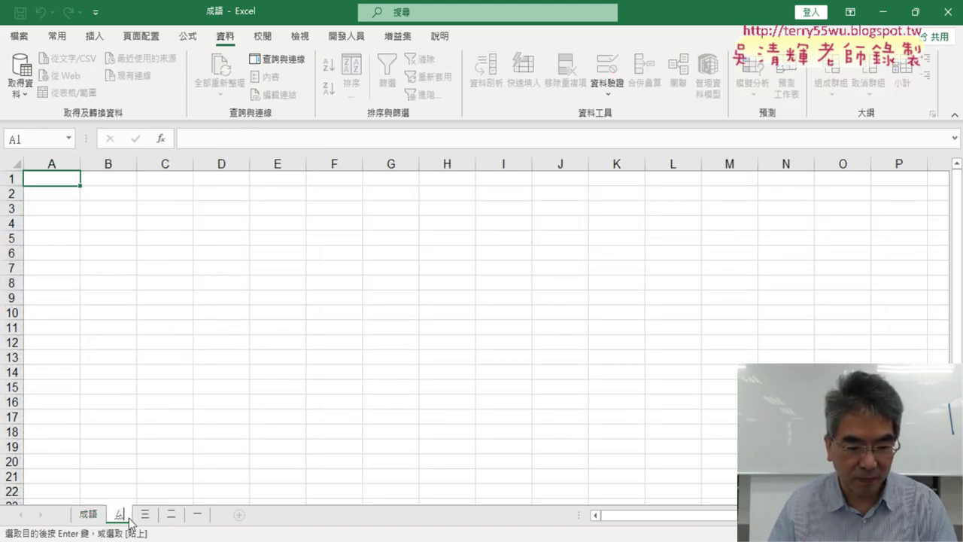
key(Return)
text(成語)
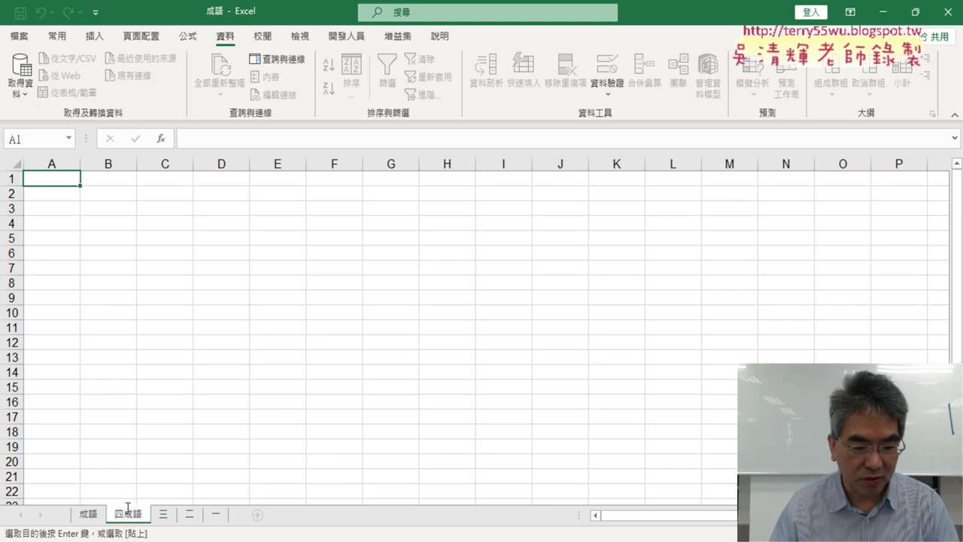
key(BackSpace)
key(BackSpace)
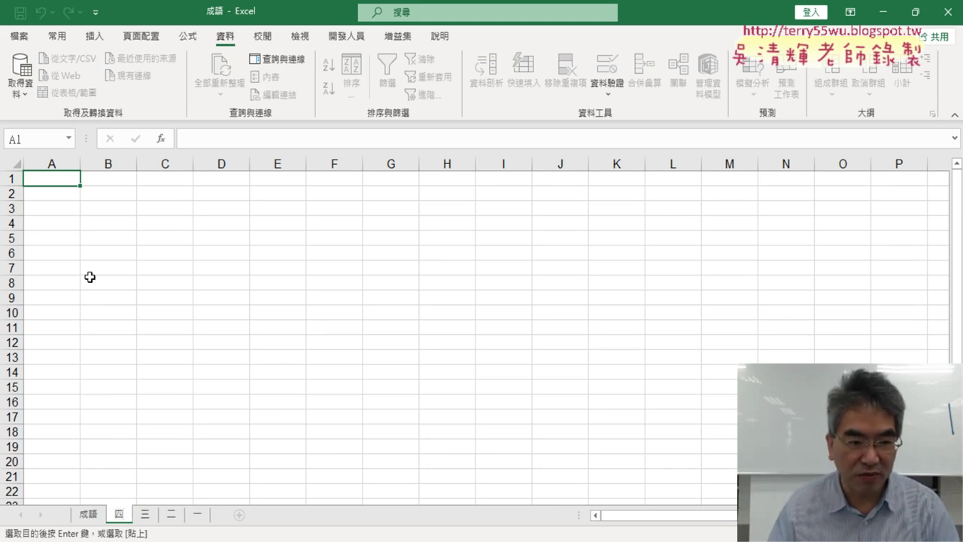
- Paste 成語 and seven idioms, 四分五裂 through 偵騎四出, into A1 of sheet 四
click(52, 177)
key(ctrl+v)
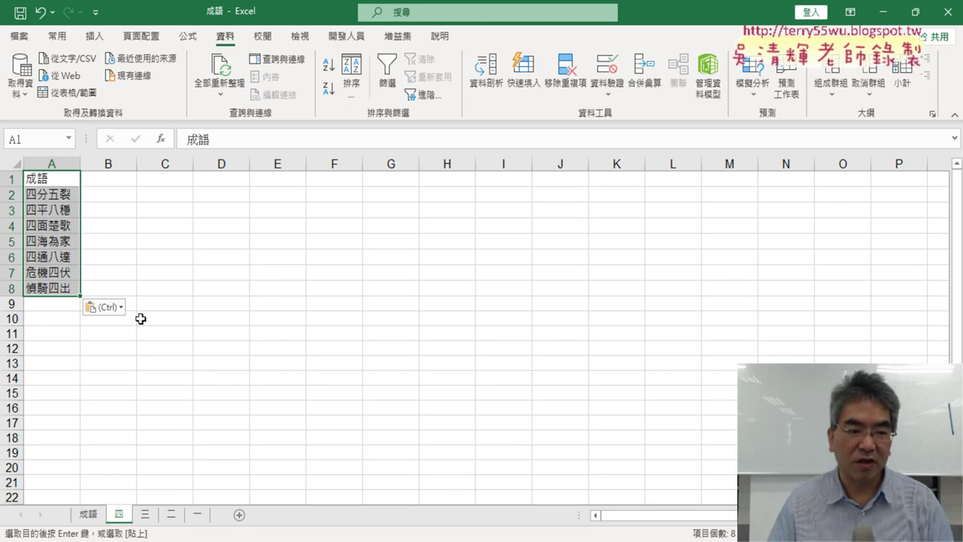
click(17, 290)
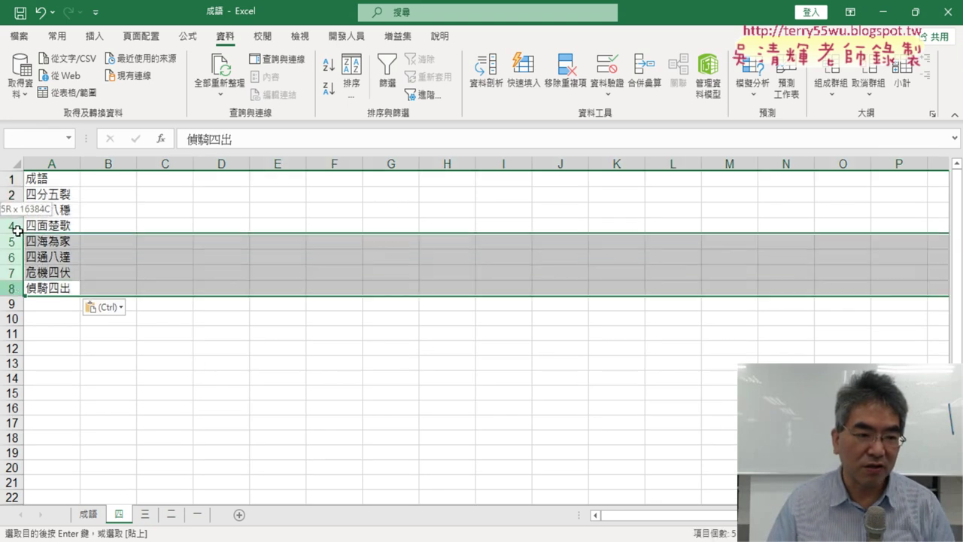
drag(16, 290, 12, 194)
click(146, 514)
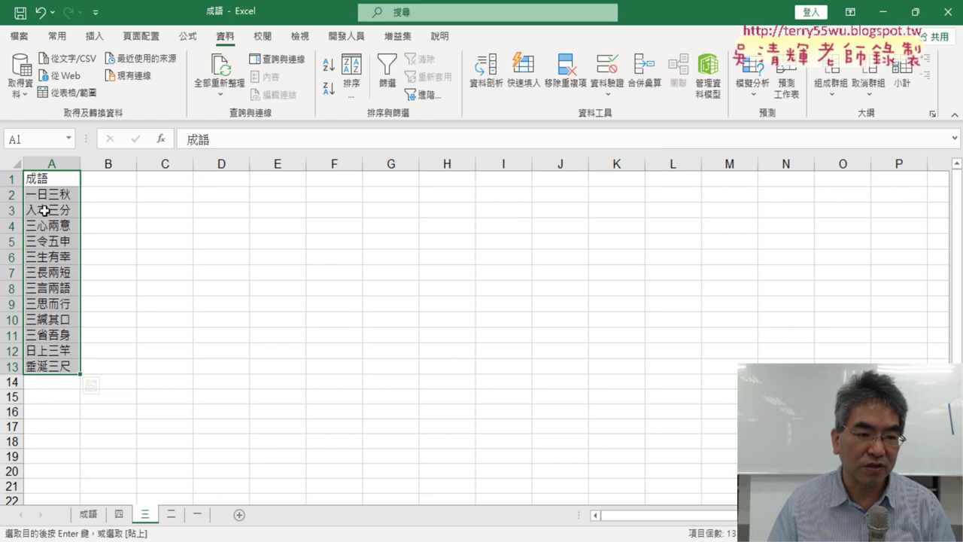
click(94, 516)
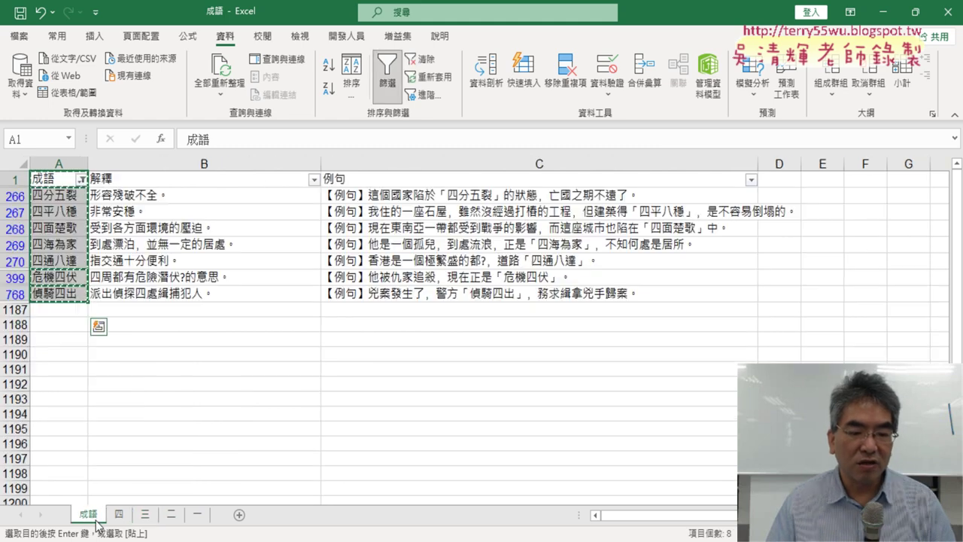